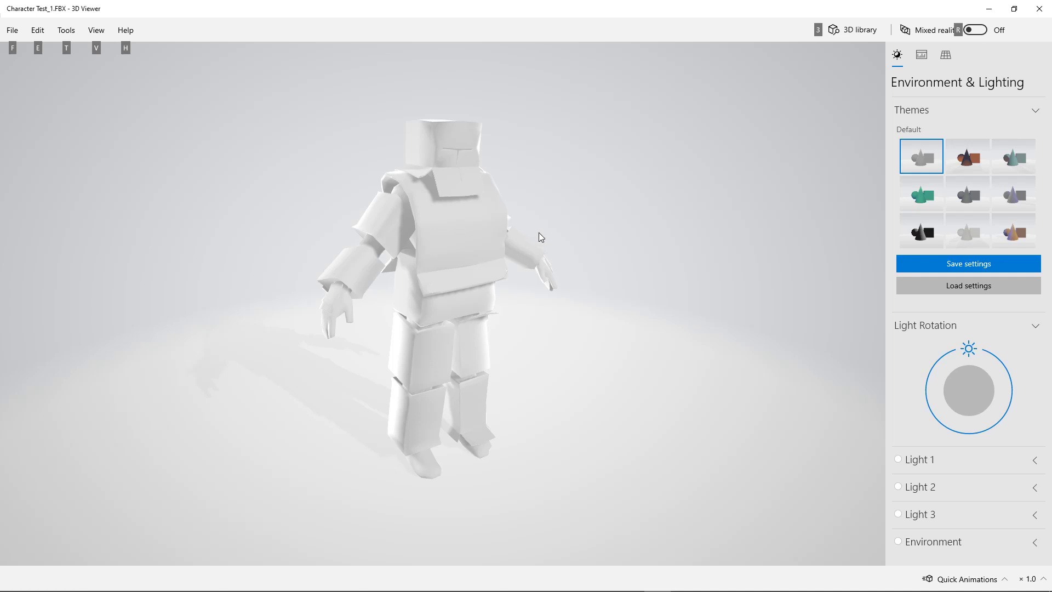
# Inspect the Character Test_1 model, then switch to Unreal Editor and start a full-screen play session of ThirdPersonMap.
pyautogui.moveTo(545, 236)
pyautogui.mouseDown()
pyautogui.moveTo(452, 236)
pyautogui.moveTo(563, 243)
pyautogui.mouseUp()
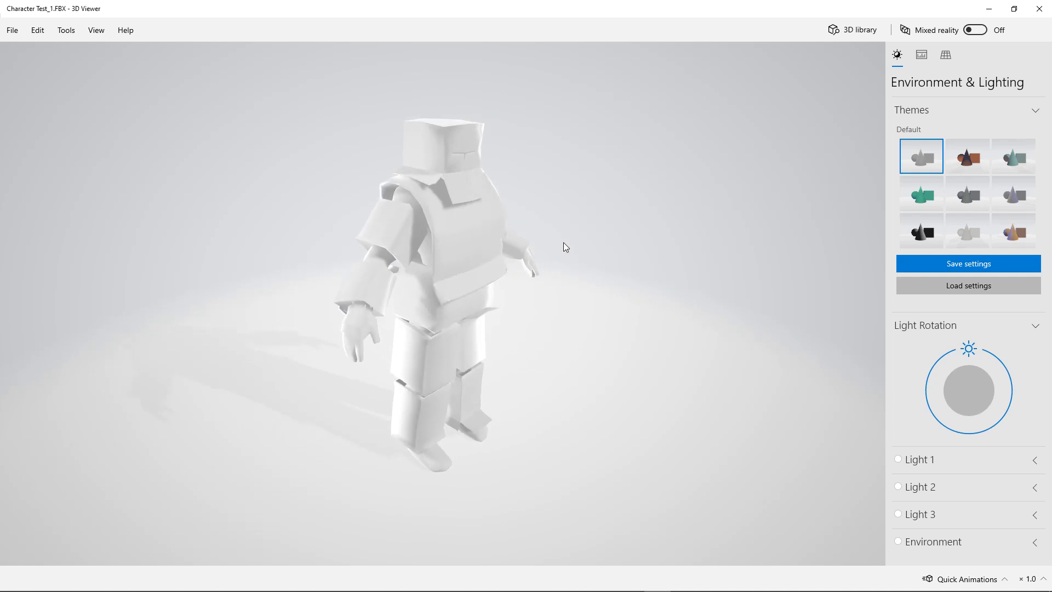
pyautogui.press('alt')
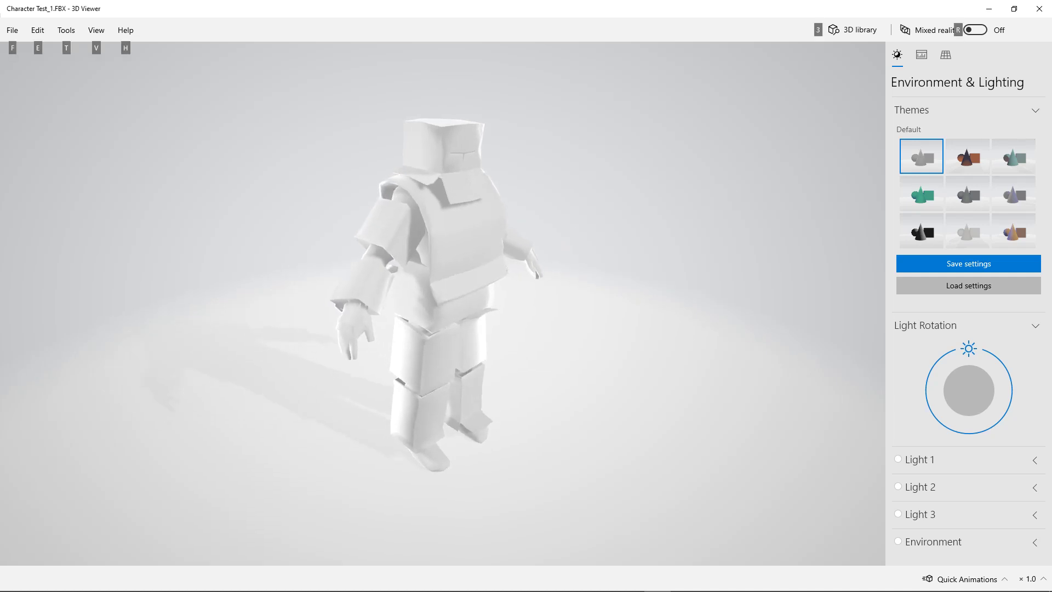
pyautogui.hotkey('alt', 'Tab')
pyautogui.click(573, 376)
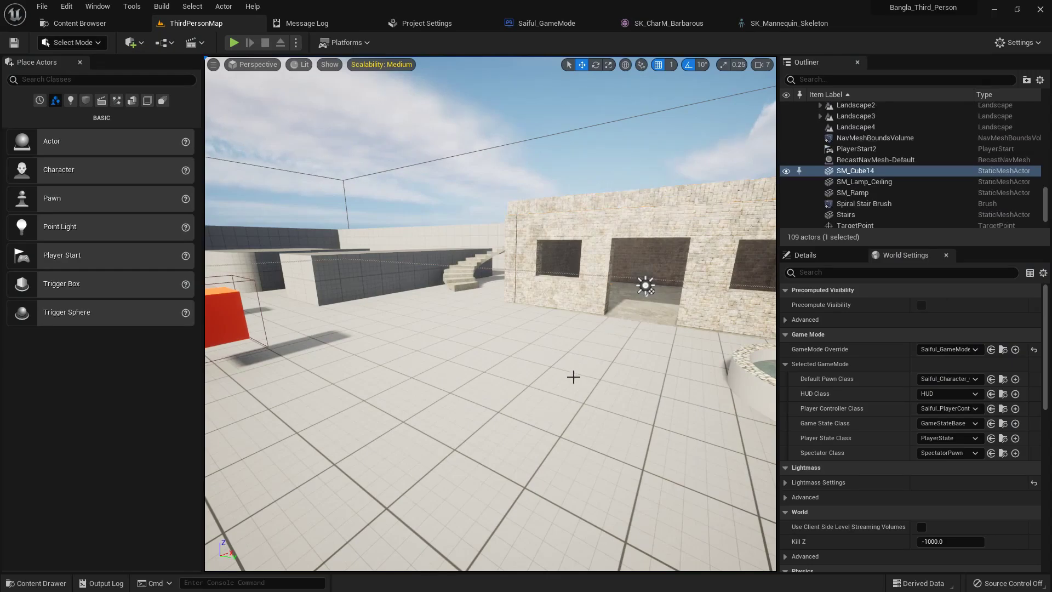
pyautogui.moveTo(572, 377); pyautogui.dragTo(574, 377, button='right')
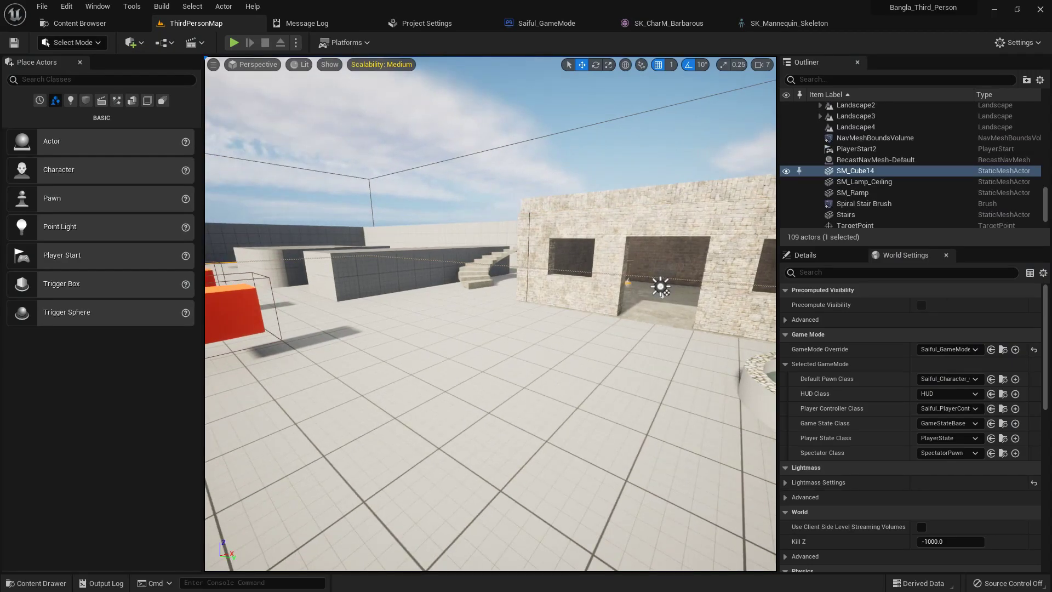
pyautogui.moveTo(574, 378); pyautogui.dragTo(559, 389, button='middle')
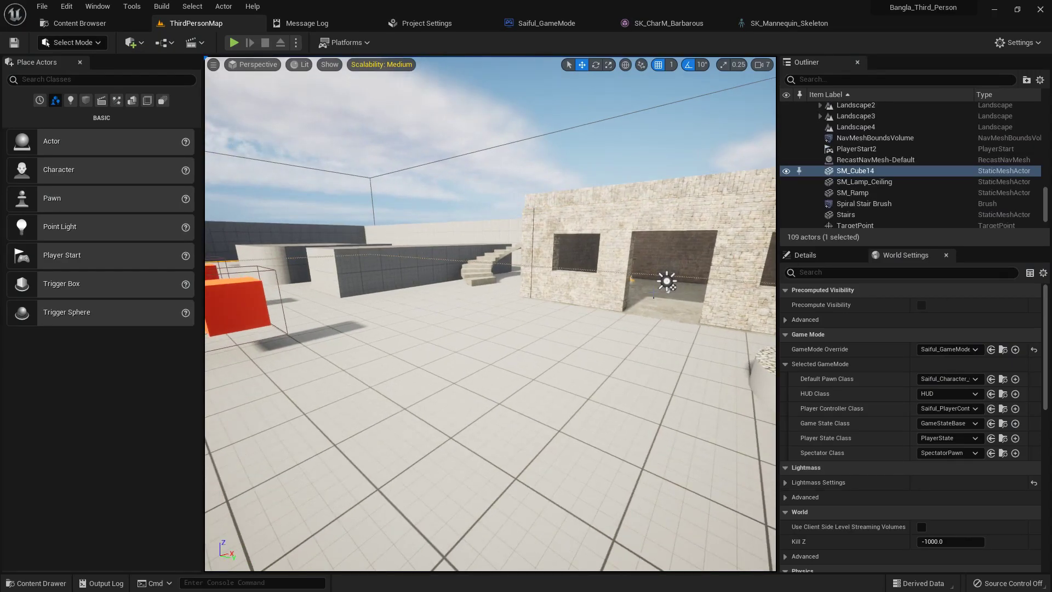
pyautogui.hotkey('alt', 'p')
pyautogui.press('F11')
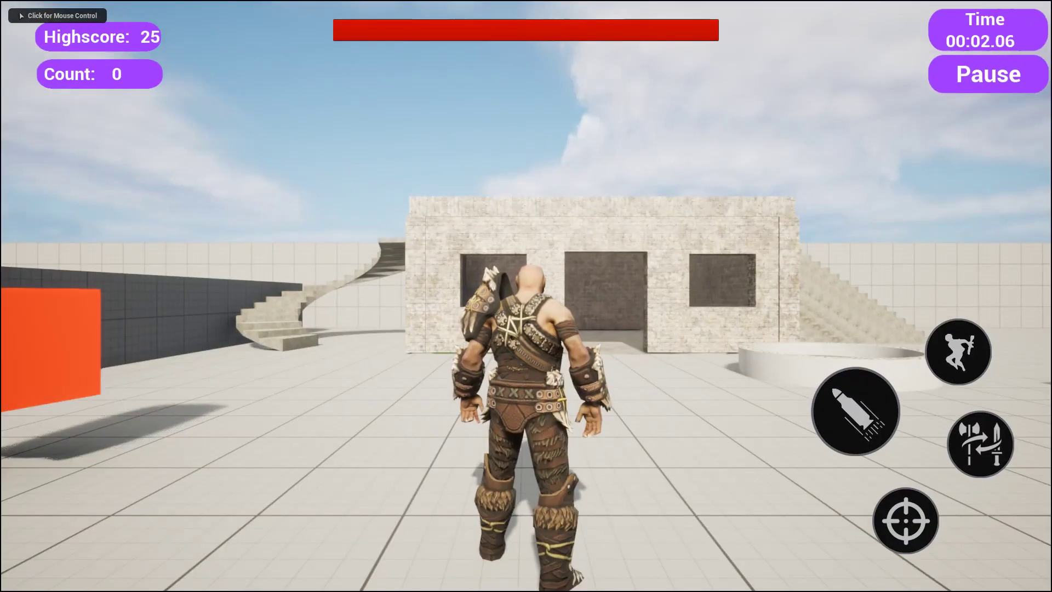
# Run the barbarian character among the orange cubes, fire a shot, and end the play session.
pyautogui.click(561, 399)
pyautogui.press('w')
pyautogui.press('a')
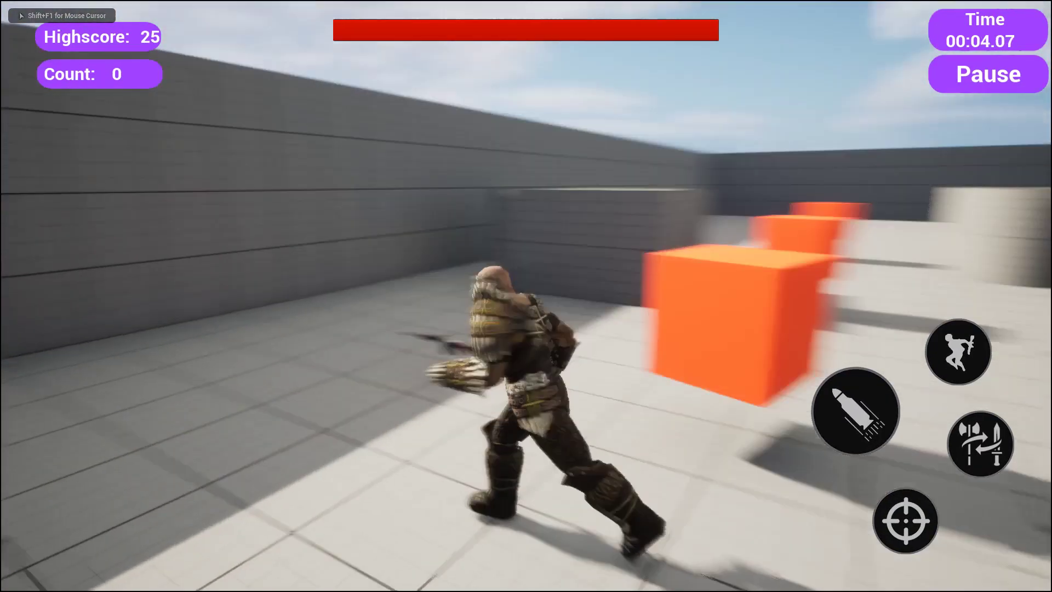
pyautogui.press('w')
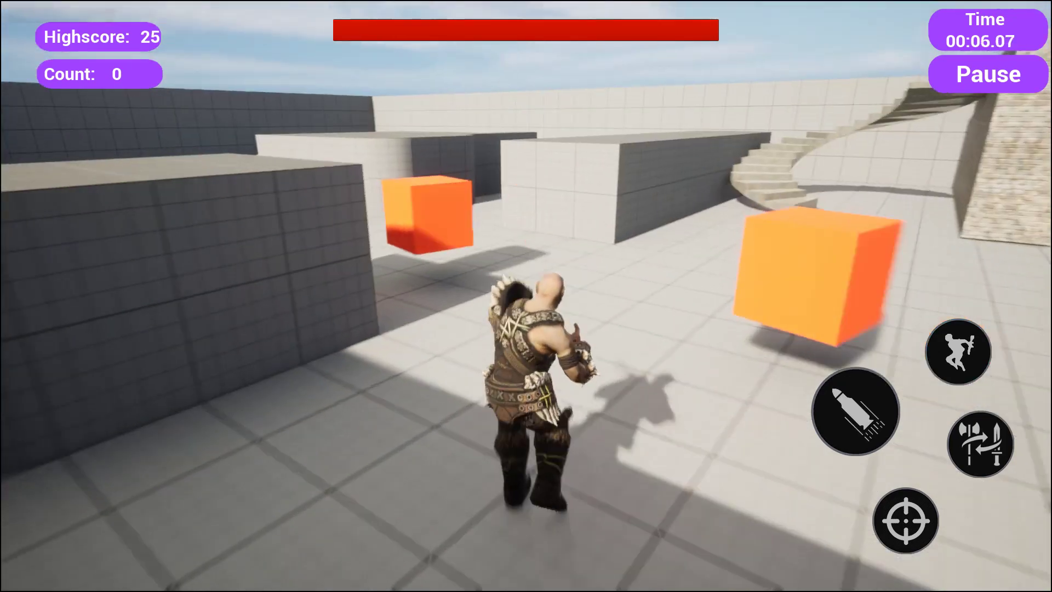
pyautogui.press('w')
pyautogui.press('s')
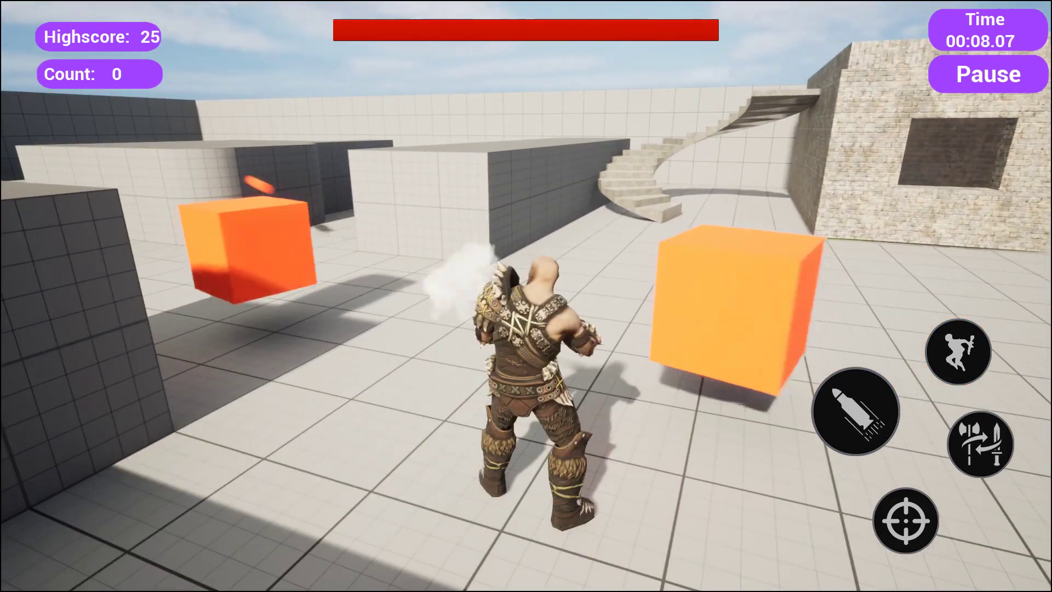
pyautogui.press('Escape')
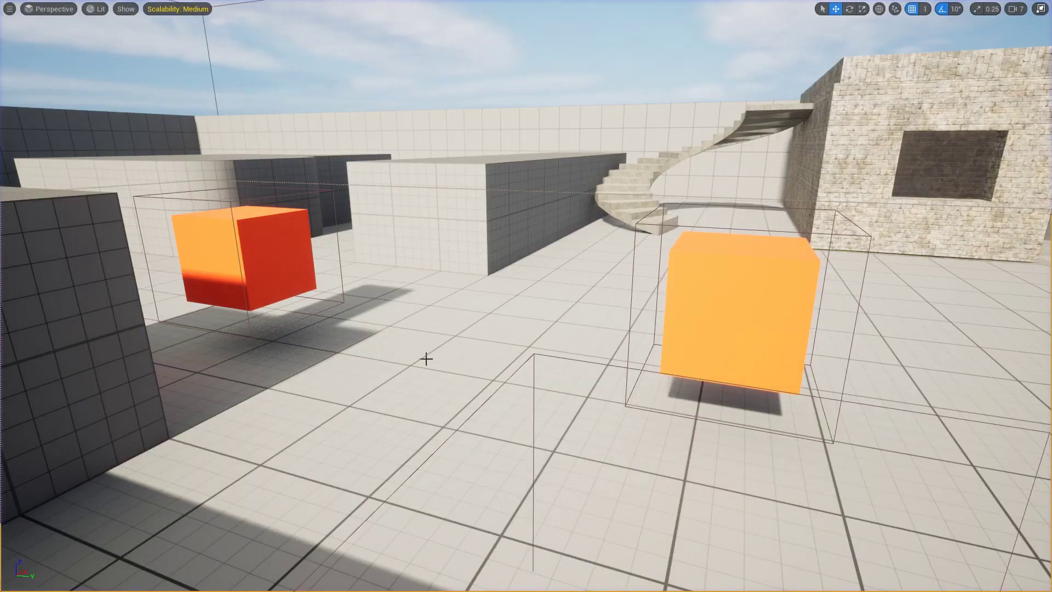
pyautogui.press('F11')
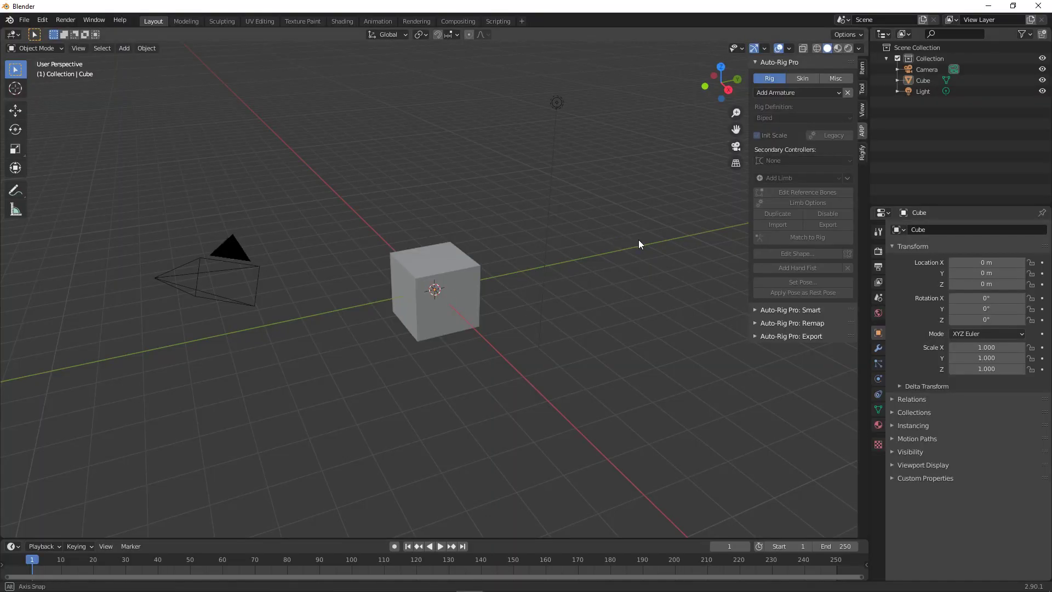
# Switch to Blender and delete the default cube, camera and light from the scene.
pyautogui.moveTo(636, 239); pyautogui.dragTo(634, 239, button='middle')
pyautogui.moveTo(623, 350); pyautogui.dragTo(143, 170)
pyautogui.press('Delete')
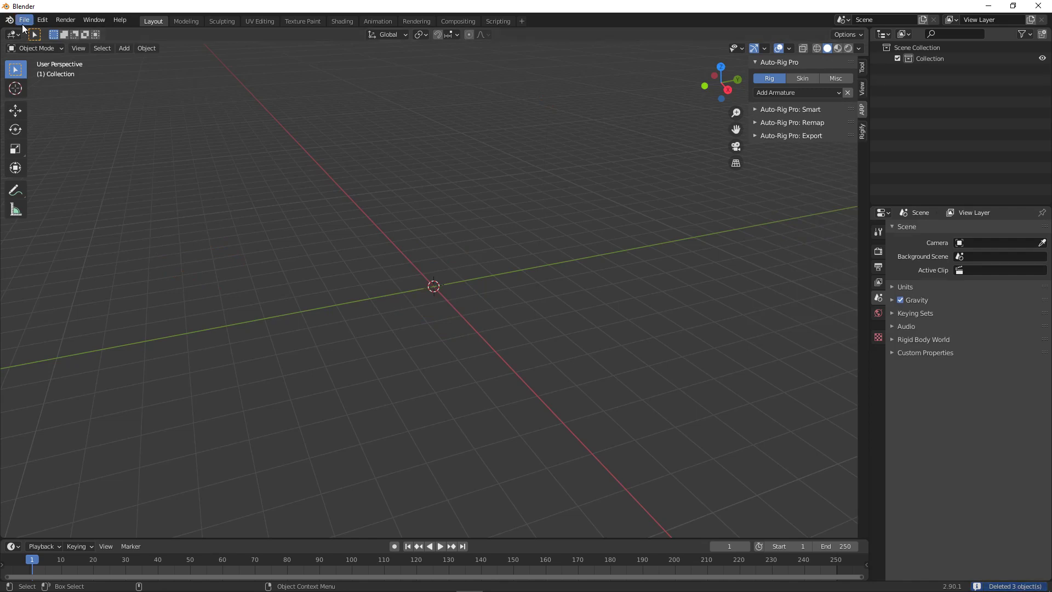
# Import Character Test_1.FBX from the Desktop's Character Change folder with the current FBX import options.
pyautogui.click(24, 19)
pyautogui.moveTo(62, 166)
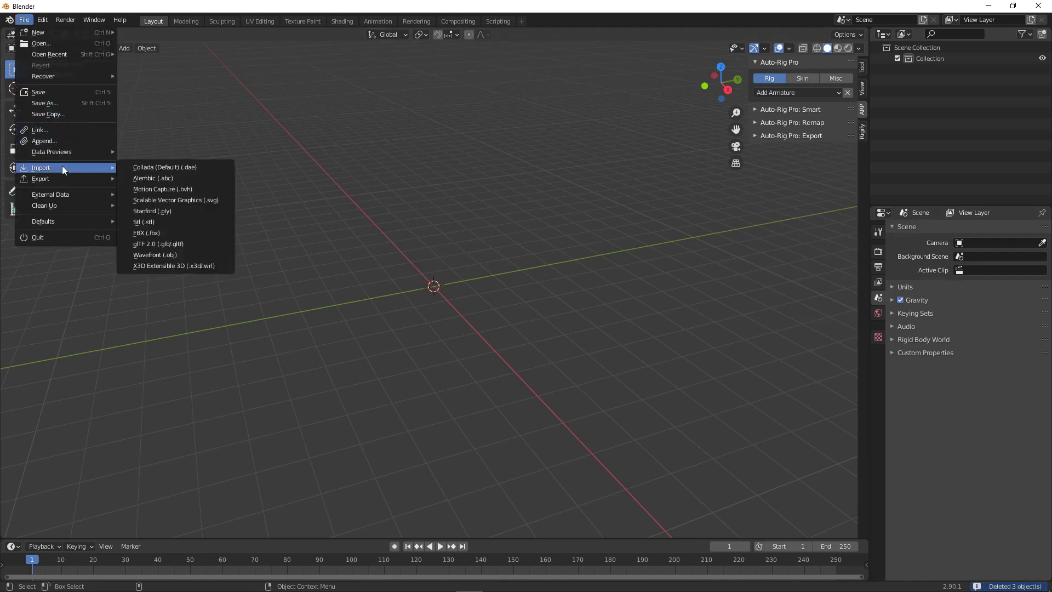
pyautogui.click(169, 229)
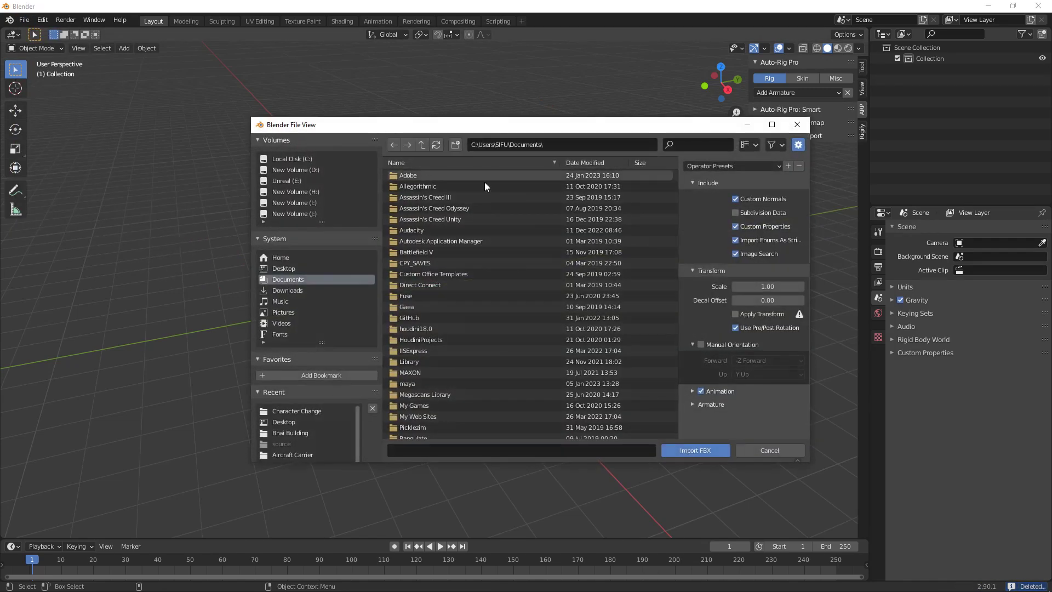
pyautogui.click(290, 268)
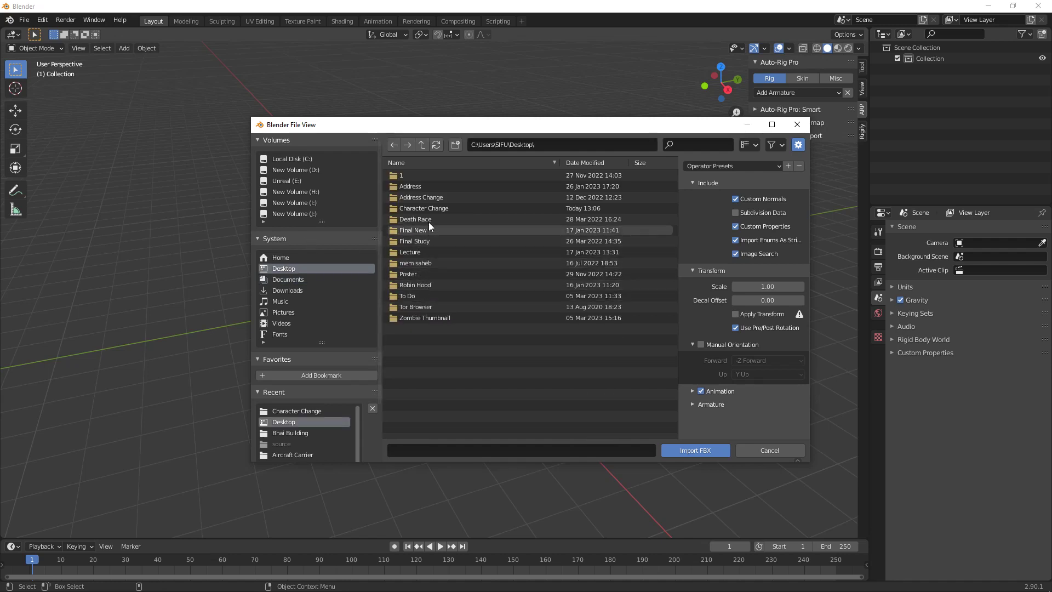
pyautogui.click(429, 208)
pyautogui.click(439, 186)
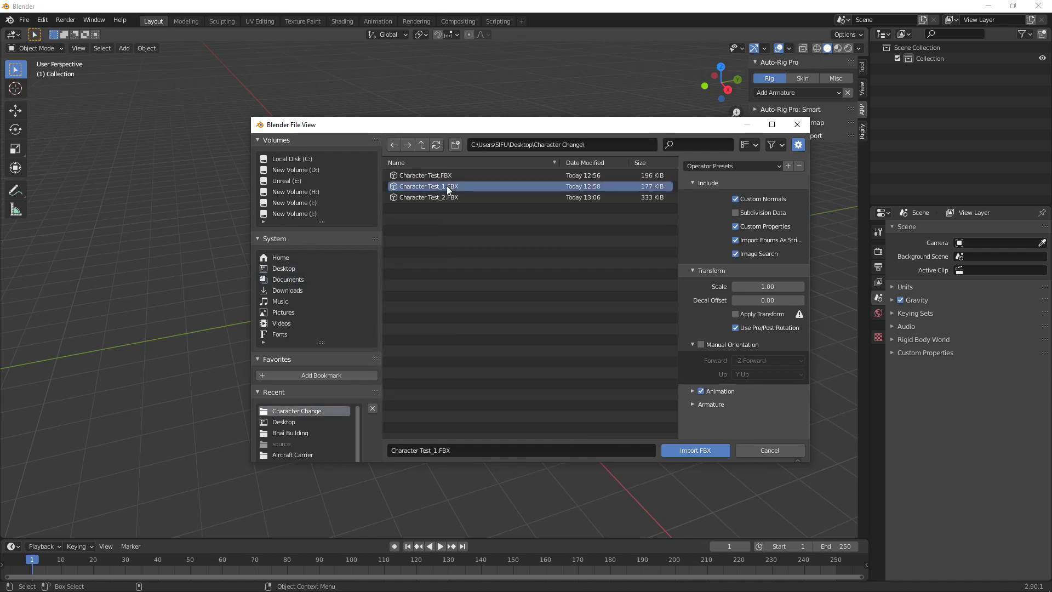
pyautogui.click(694, 450)
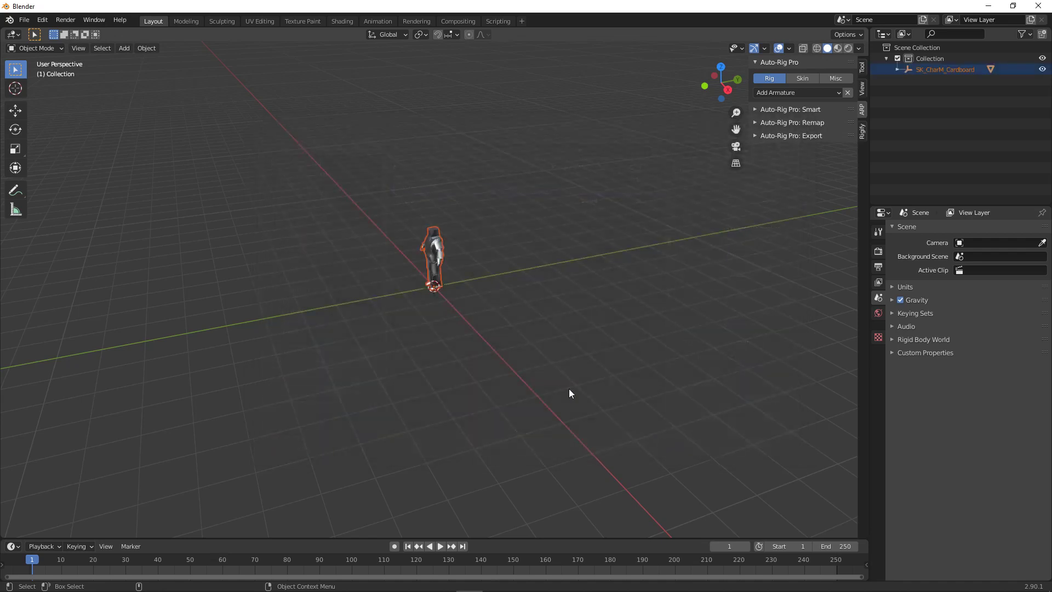
# Expand the SK_CharM_Cardboard hierarchy and inspect the imported character's mesh and its parent empty.
pyautogui.scroll(5, 436, 236)
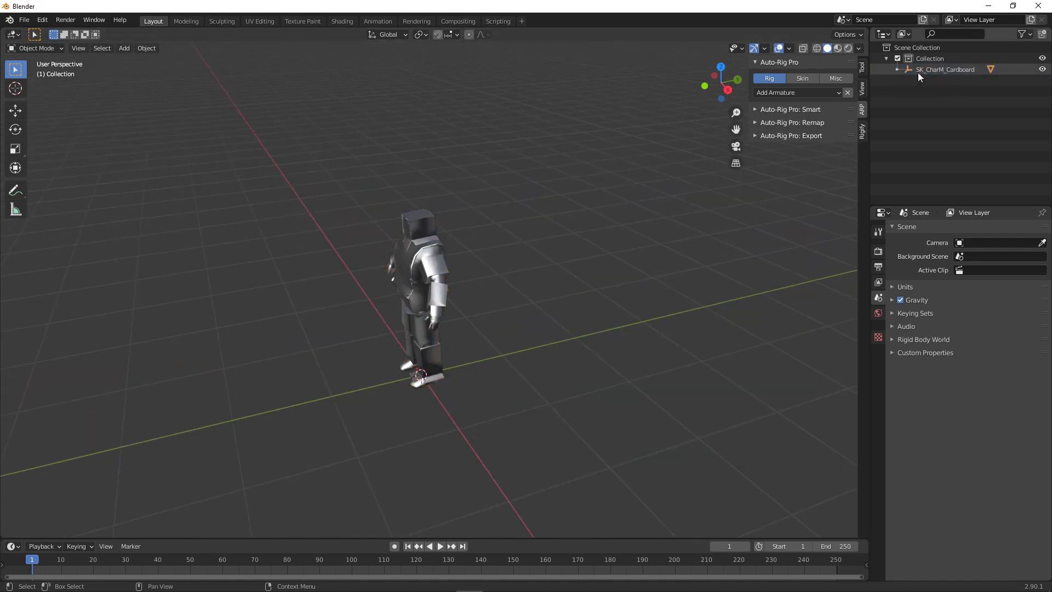
pyautogui.click(896, 68)
pyautogui.click(935, 81)
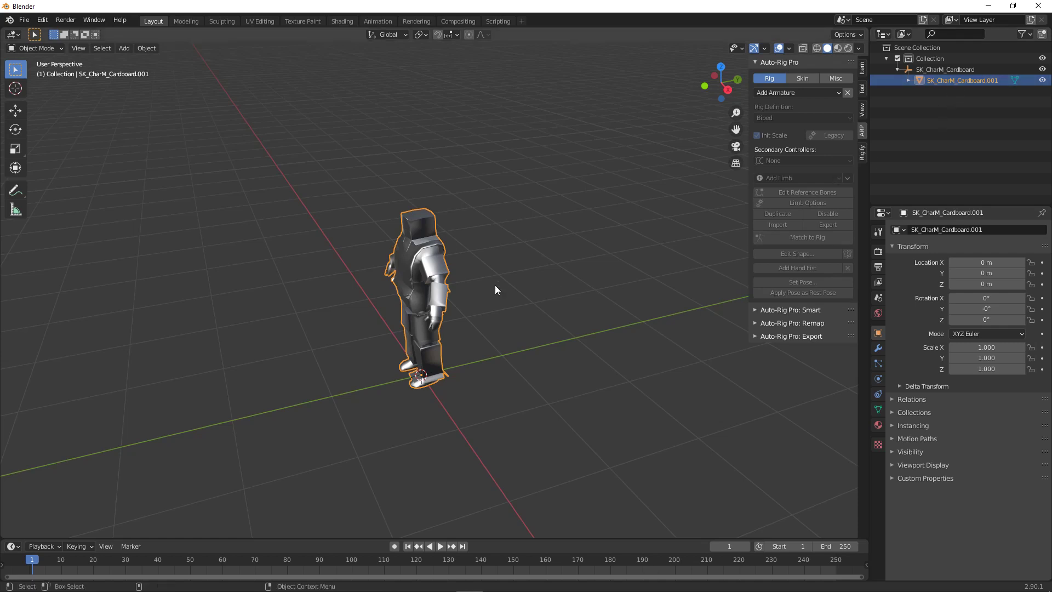
pyautogui.scroll(2, 496, 285)
pyautogui.moveTo(506, 264); pyautogui.dragTo(550, 253, button='middle')
pyautogui.click(945, 70)
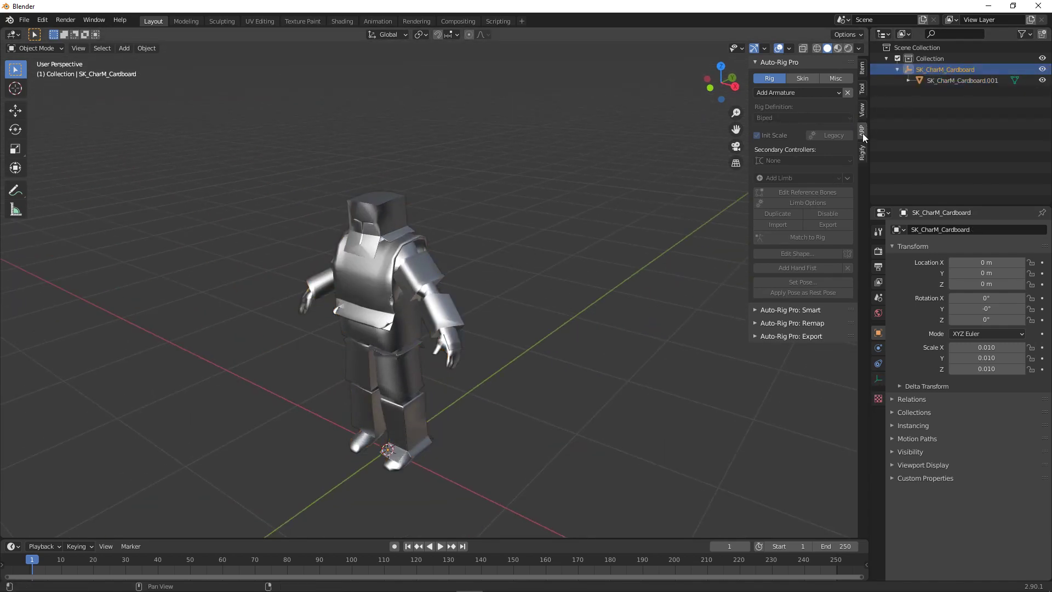
# Collapse the main Auto-Rig Pro settings and look over the add-on's Smart, Remap and Export sections.
pyautogui.click(773, 63)
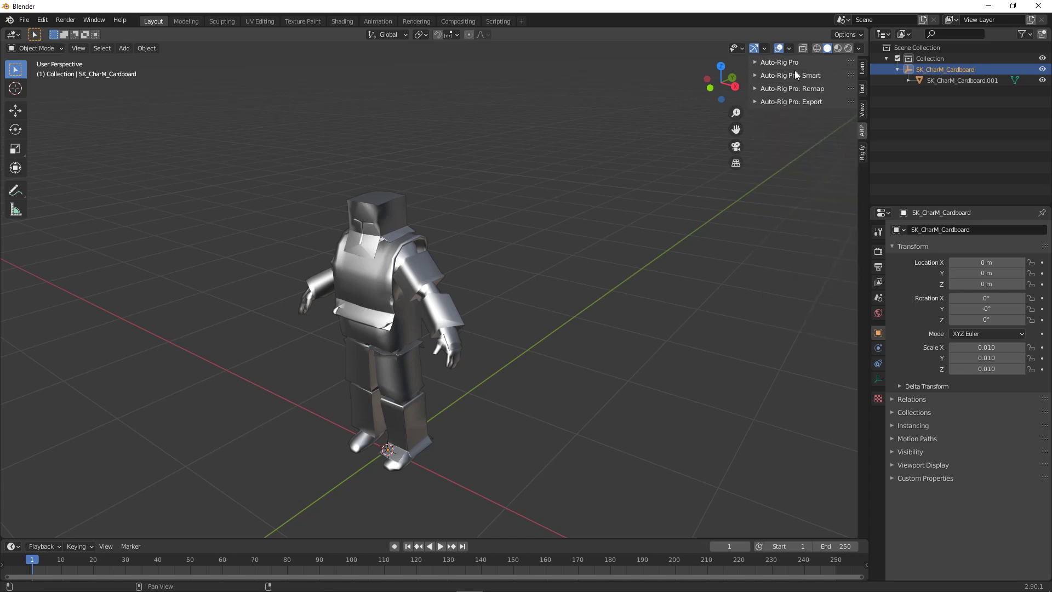
pyautogui.click(859, 70)
pyautogui.click(861, 131)
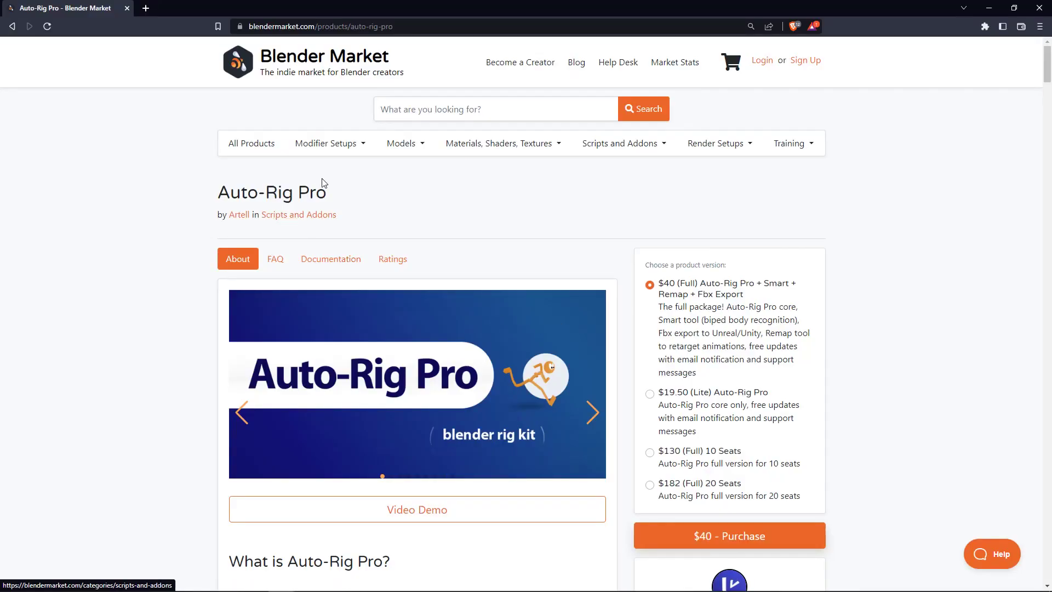
# Switch to the web browser and review the Auto-Rig Pro product page on Blender Market, including its versions and rigging features.
pyautogui.scroll(-2, 653, 211)
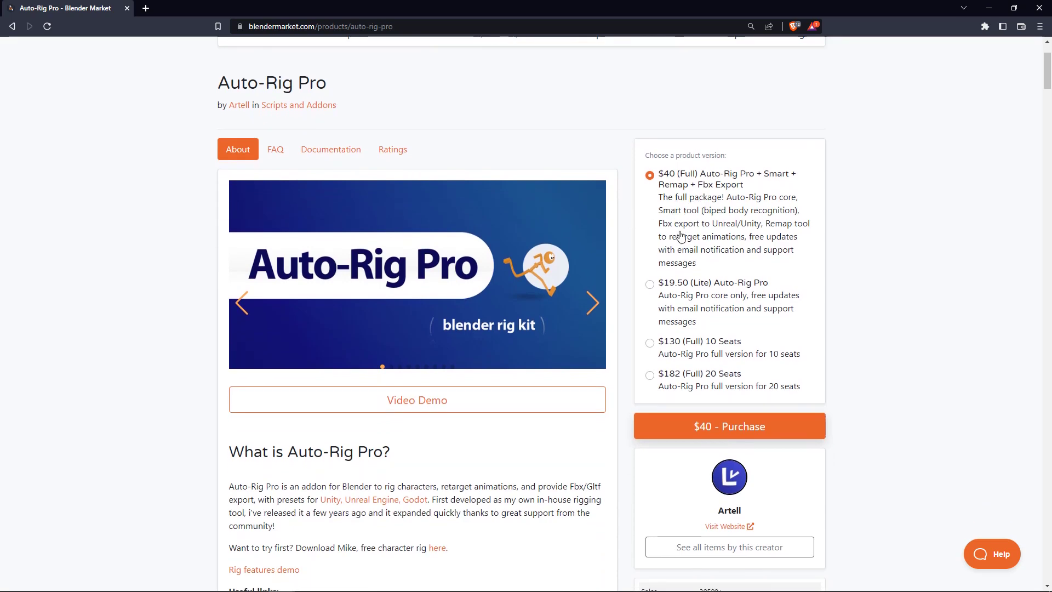
pyautogui.scroll(-1, 635, 334)
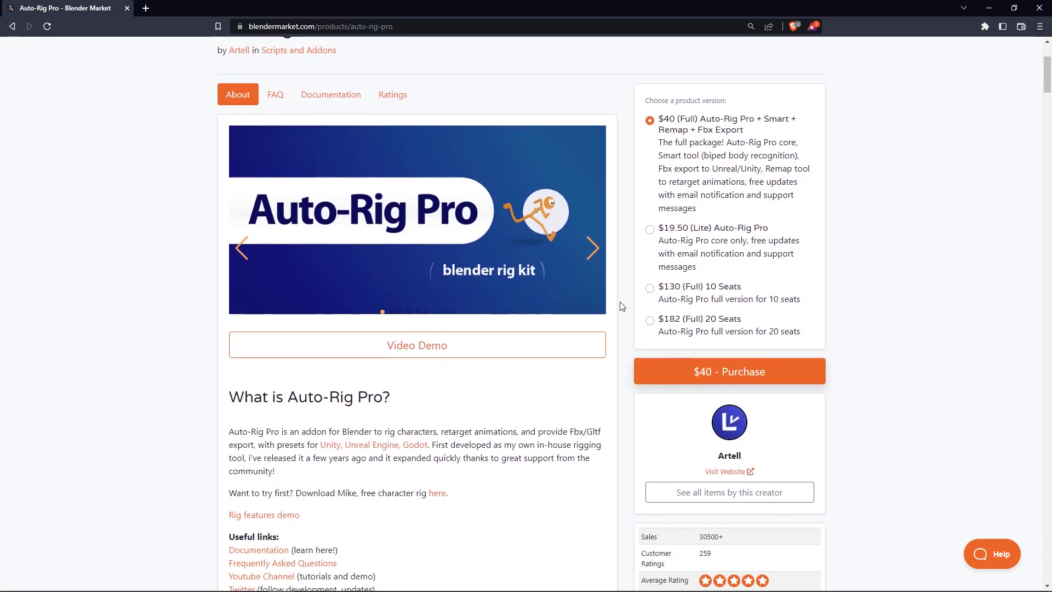
pyautogui.scroll(-3, 547, 356)
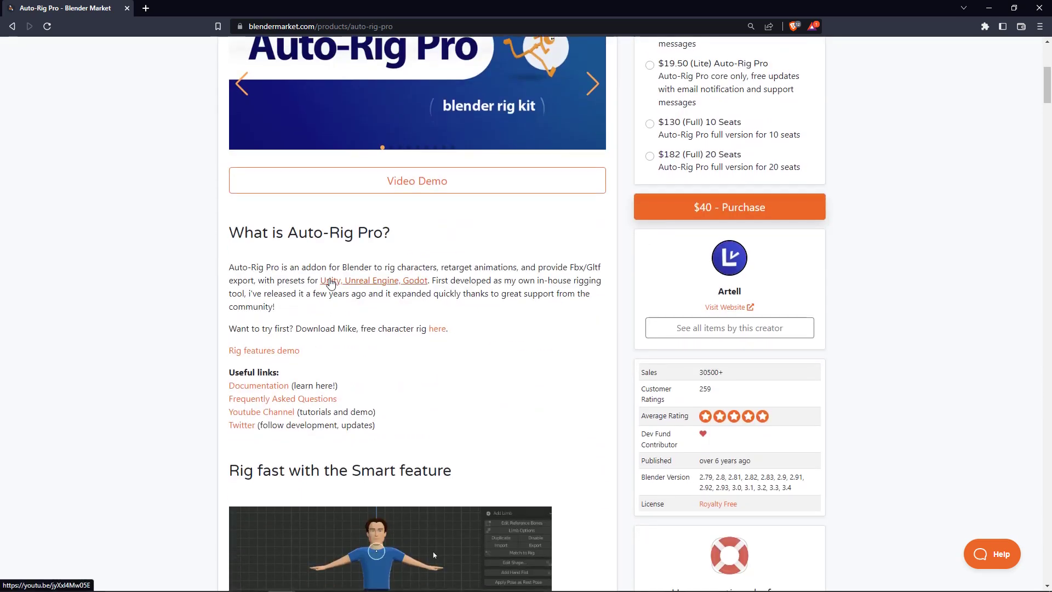
pyautogui.scroll(-2, 362, 289)
pyautogui.scroll(-13, 362, 289)
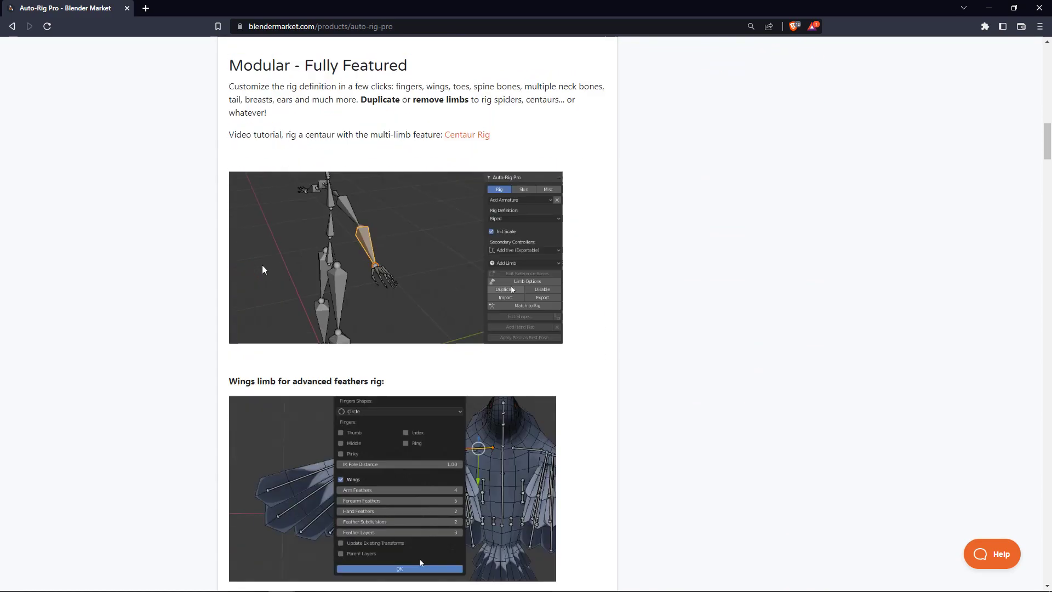
pyautogui.scroll(-12, 681, 289)
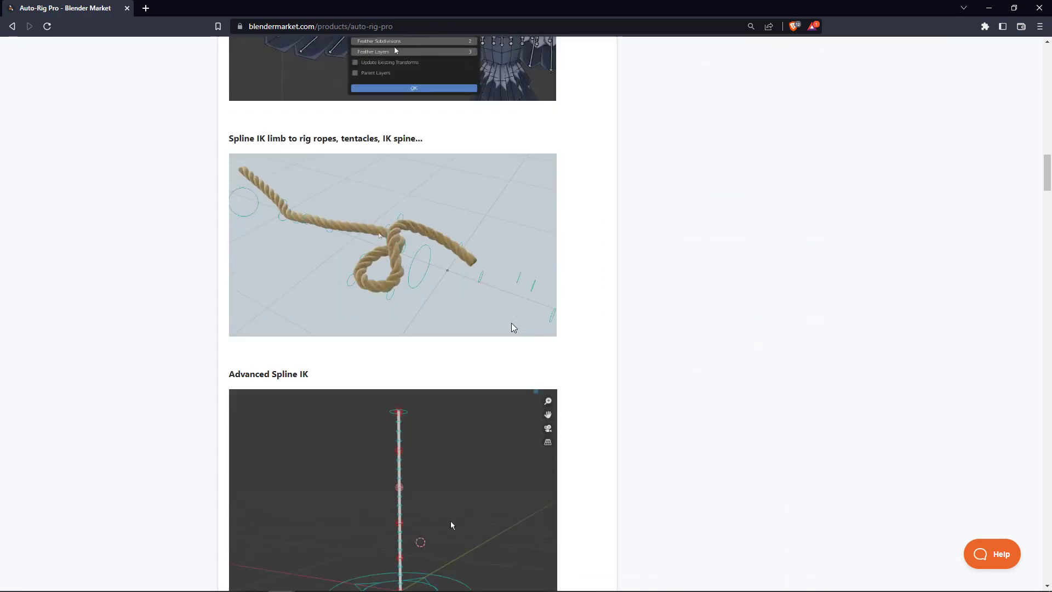
pyautogui.scroll(-4, 511, 321)
pyautogui.scroll(20, 511, 324)
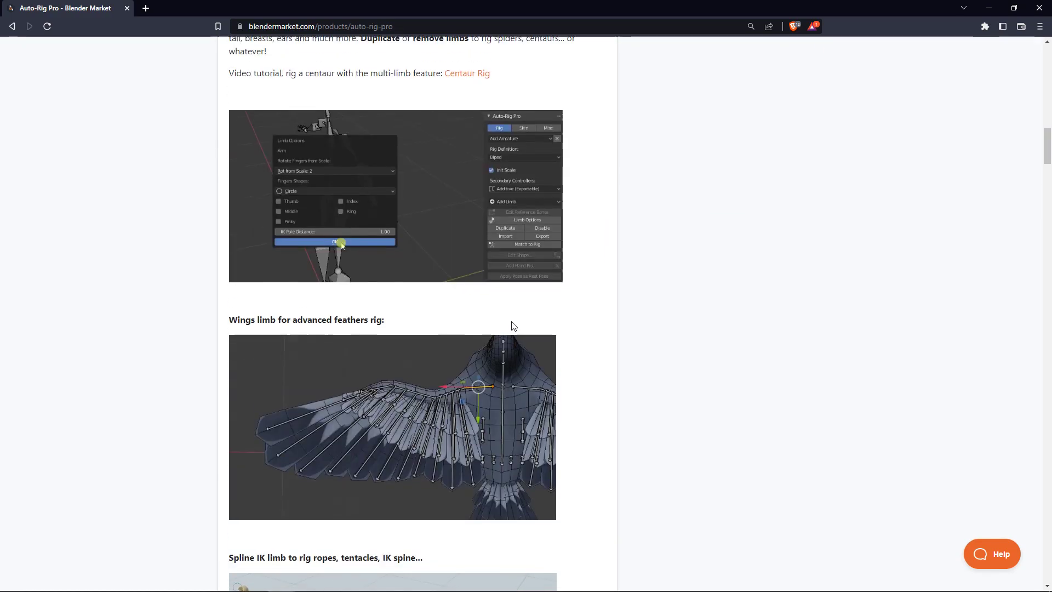
pyautogui.scroll(18, 513, 326)
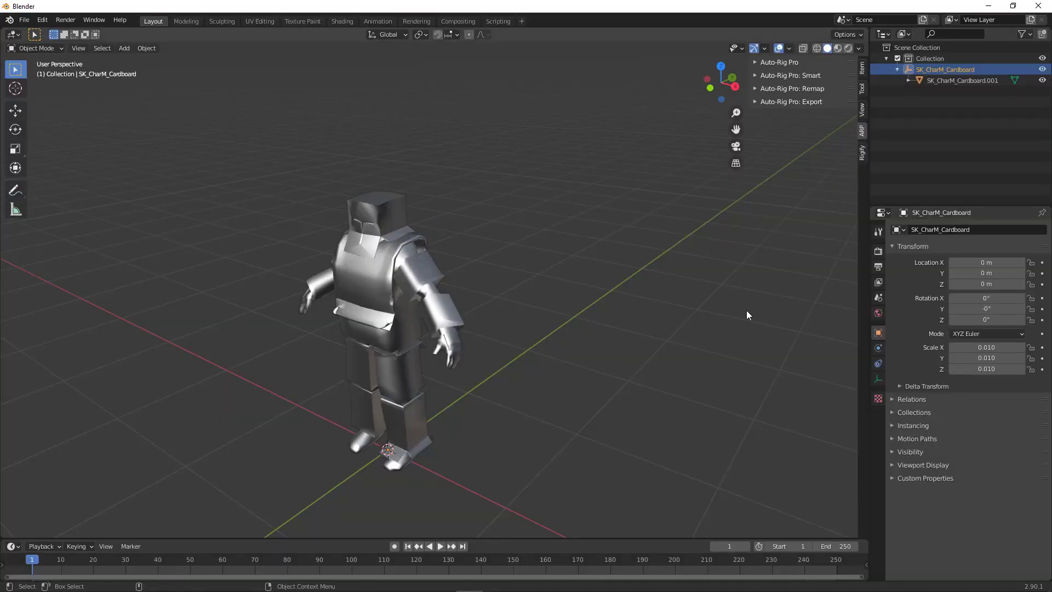
# Return to Blender and load the SK_CharM_Cardboard.001 mesh into Auto-Rig Pro: Smart as the selected object for marker placement.
pyautogui.click(382, 275)
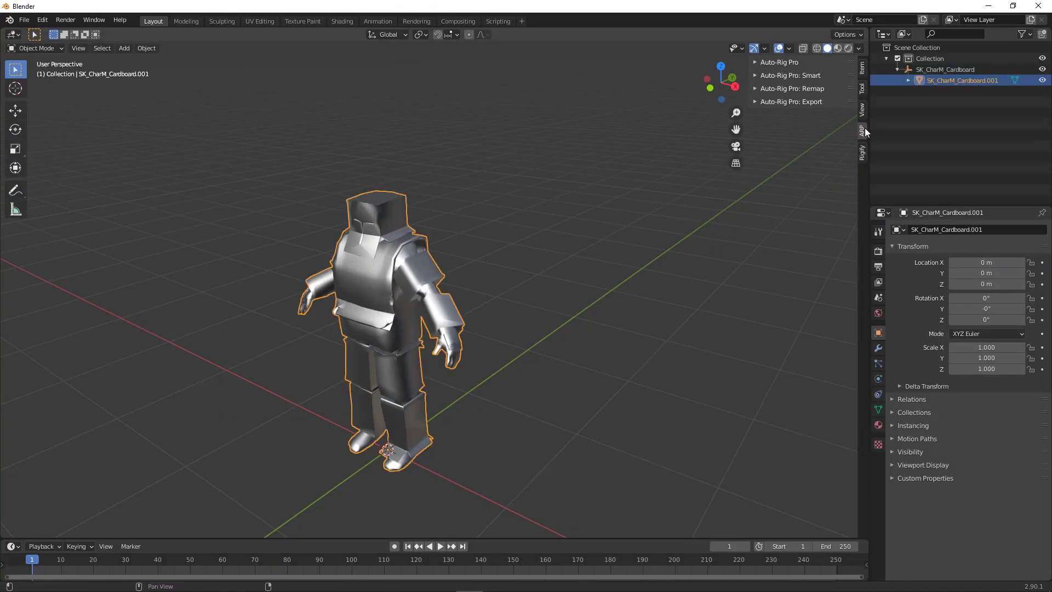
pyautogui.click(791, 65)
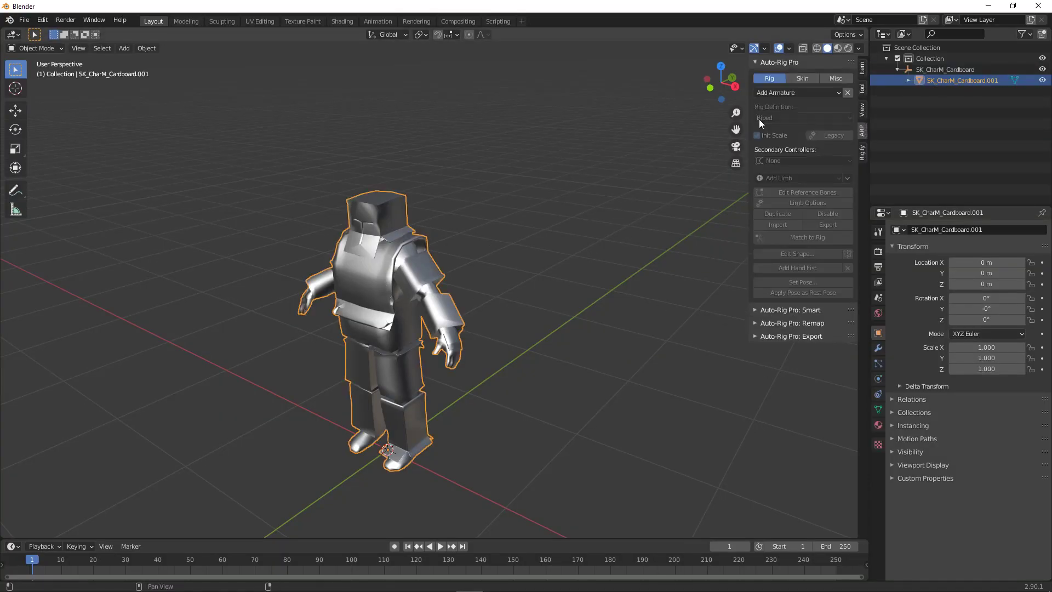
pyautogui.click(791, 309)
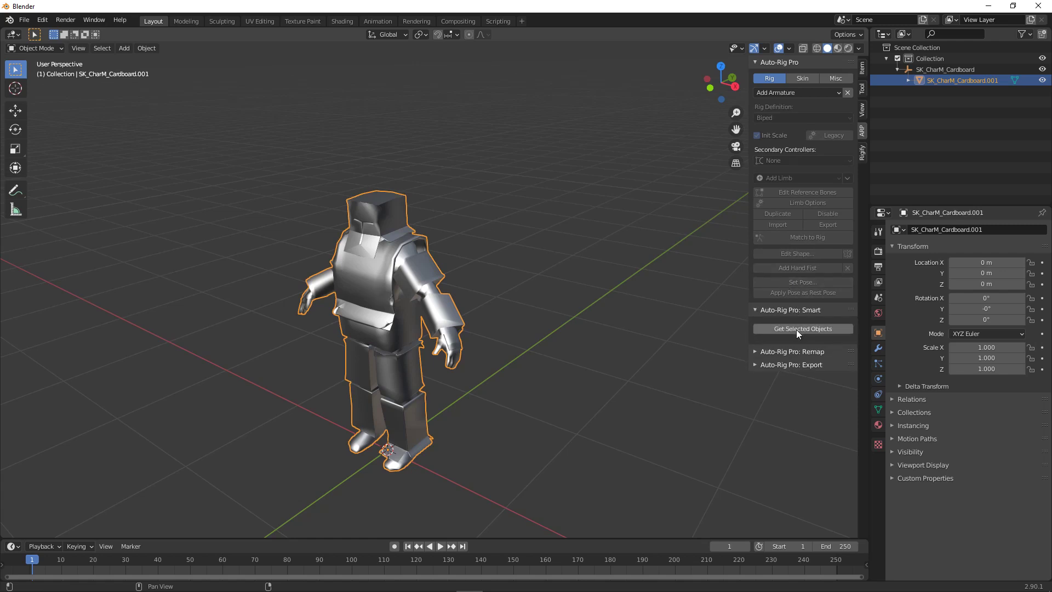
pyautogui.click(797, 330)
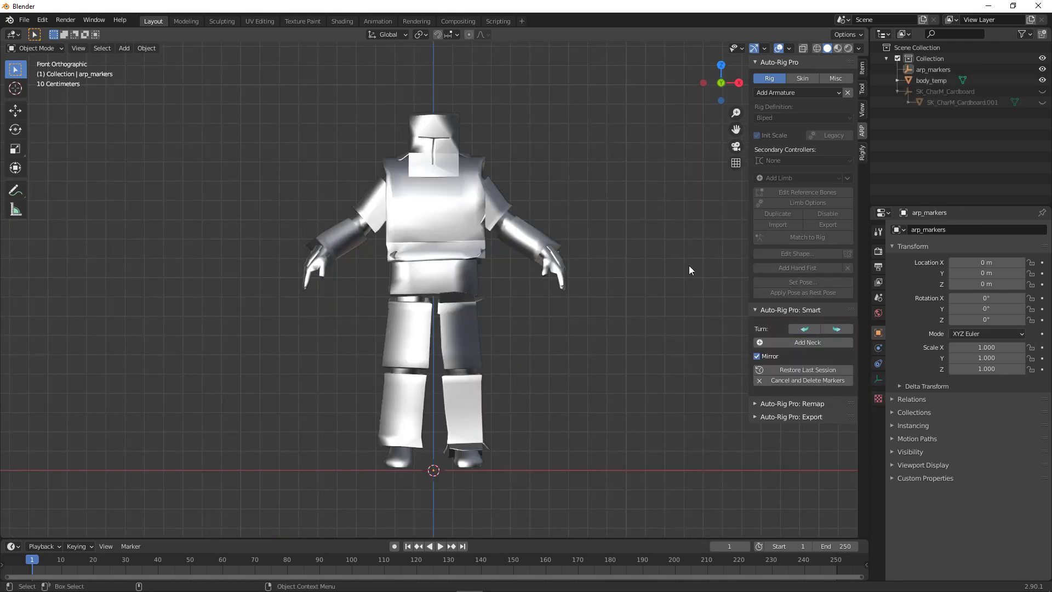
# Place Smart markers for the neck and chin on the centre line and a mirrored pair at the character's shoulders.
pyautogui.click(820, 343)
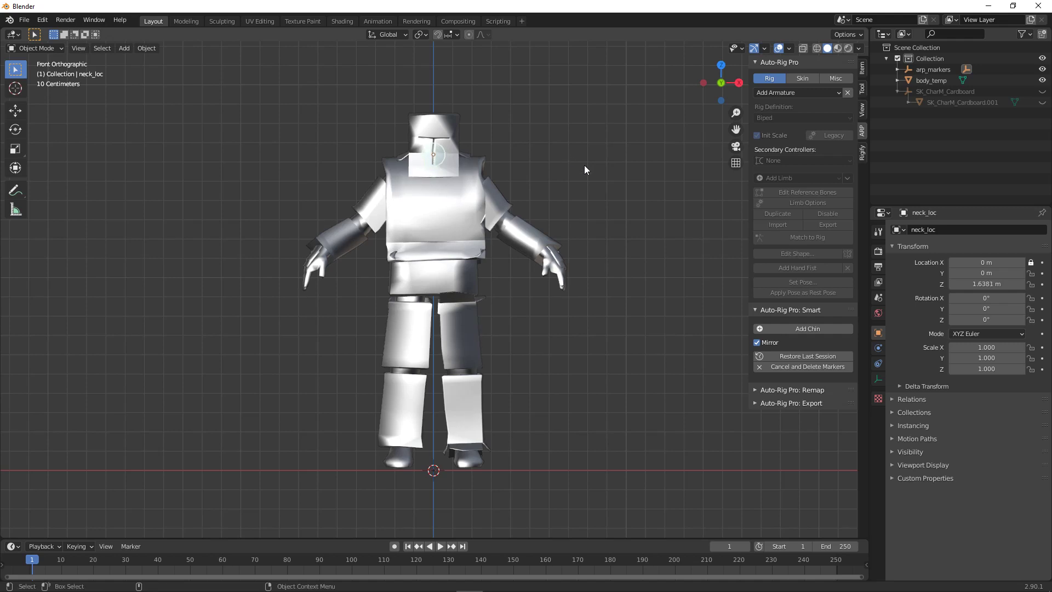
pyautogui.click(810, 328)
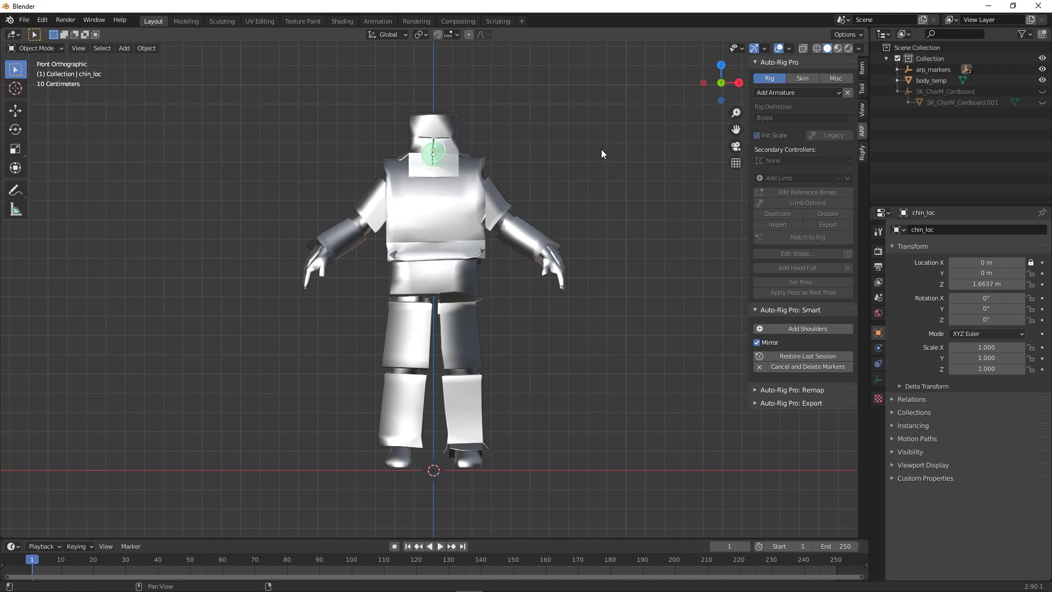
pyautogui.click(796, 327)
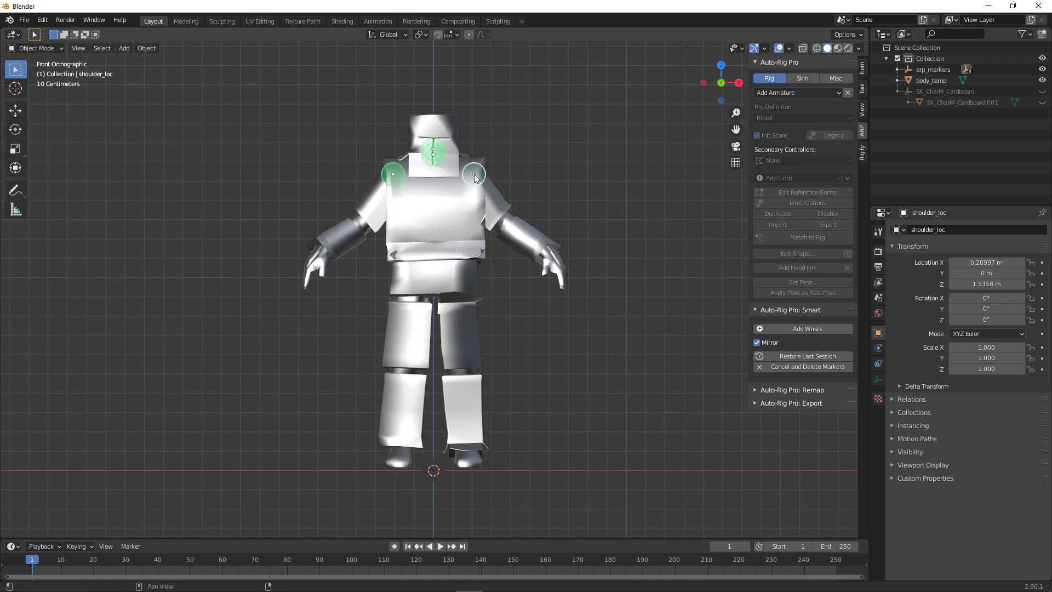
pyautogui.click(475, 174)
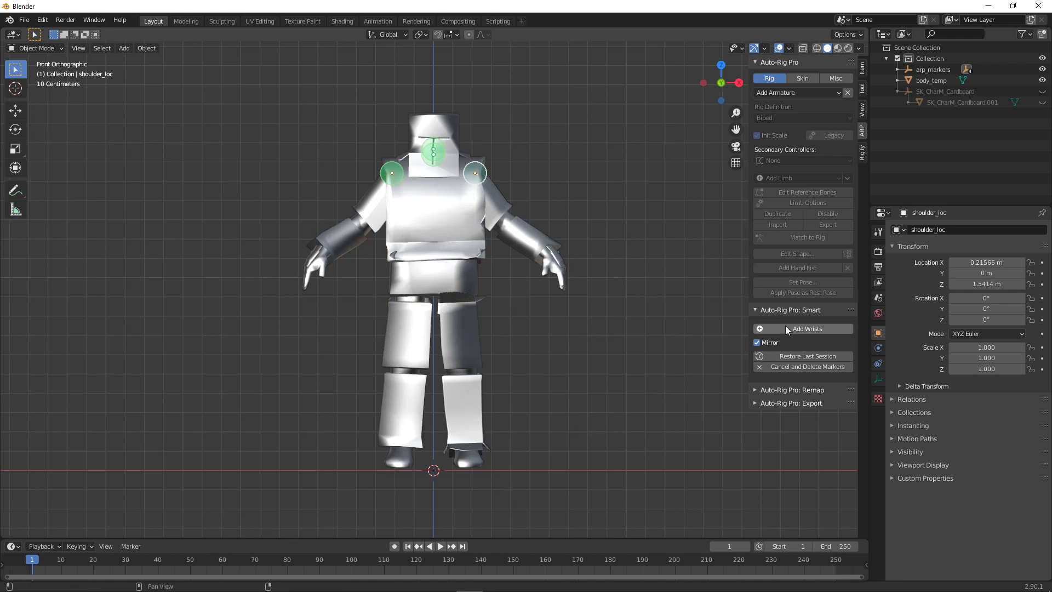
# Add mirrored wrist markers at the character's hands and a spine root marker at the pelvis.
pyautogui.click(803, 329)
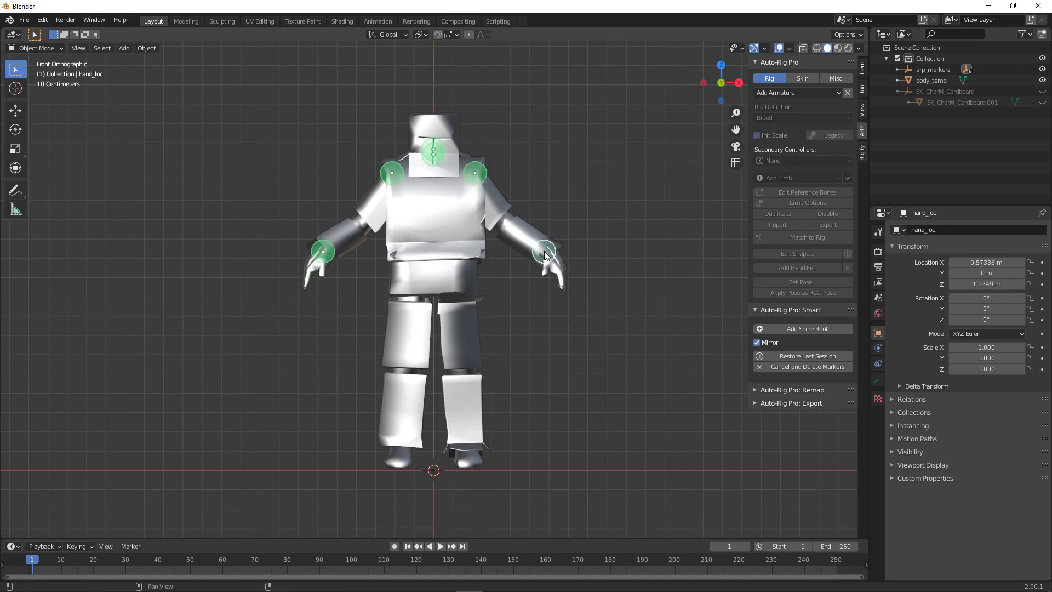
pyautogui.click(543, 254)
pyautogui.click(814, 328)
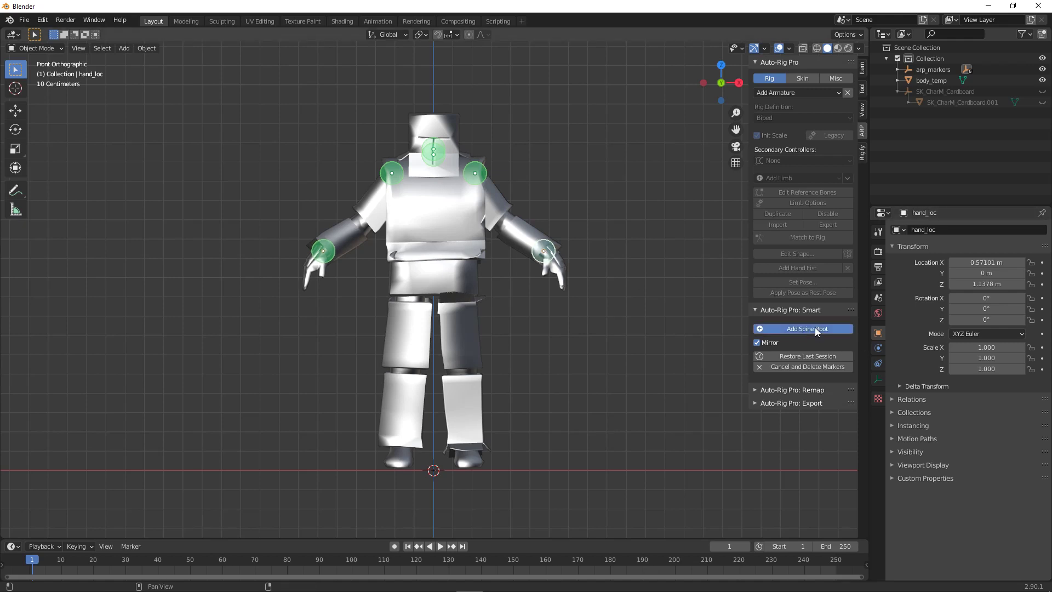
pyautogui.click(744, 277)
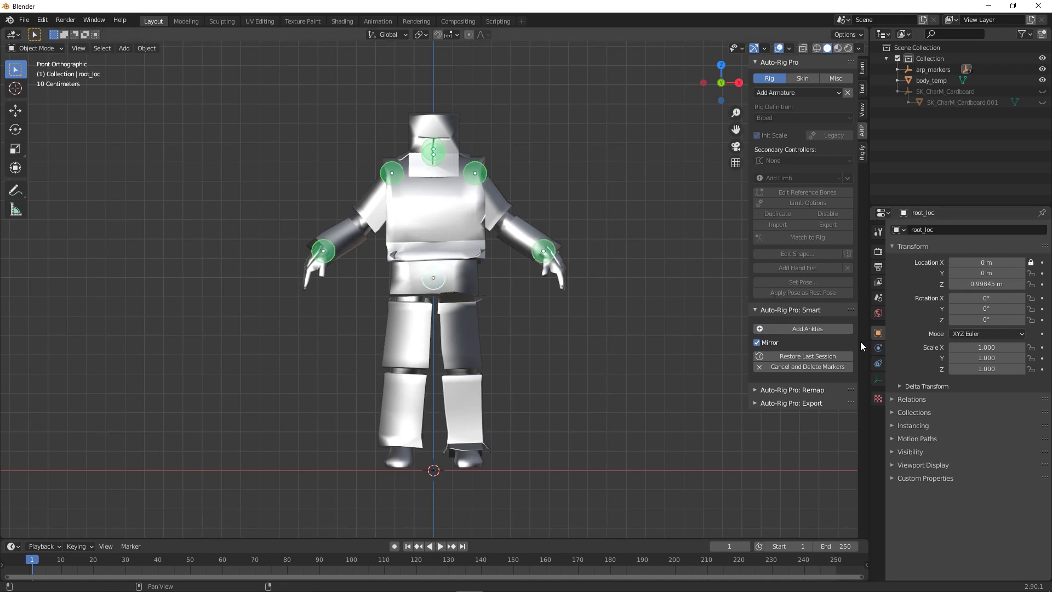
# Add mirrored ankle markers and generate the reference bones with Find 5 Fingers detection.
pyautogui.click(815, 329)
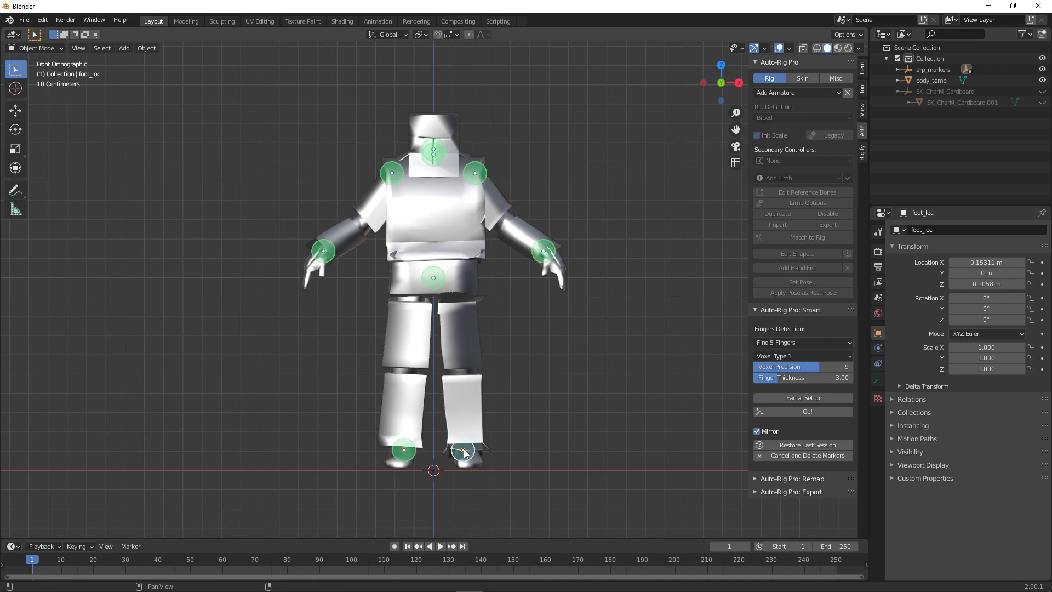
pyautogui.click(464, 453)
pyautogui.click(814, 412)
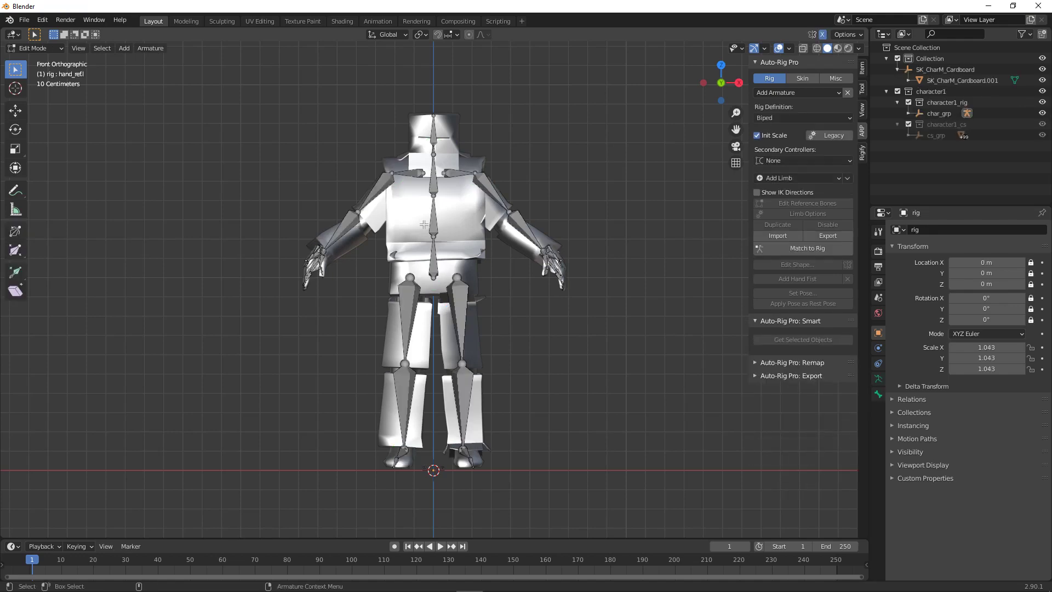
# Set the spine limb's bone count to 4 and generate the control rig with Match to Rig.
pyautogui.moveTo(545, 281); pyautogui.dragTo(464, 257, button='middle')
pyautogui.click(443, 217)
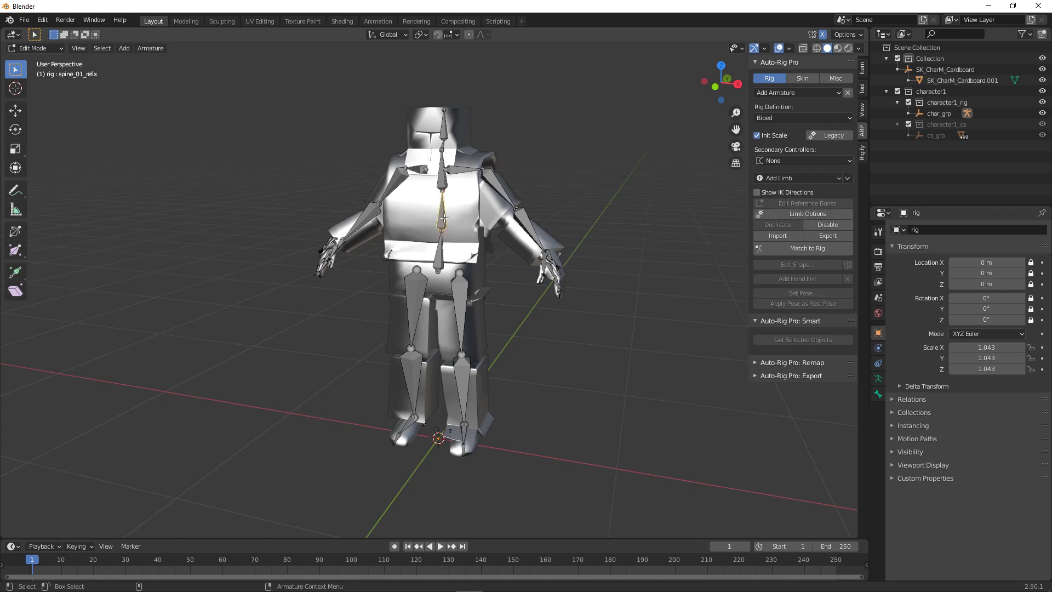
pyautogui.click(808, 213)
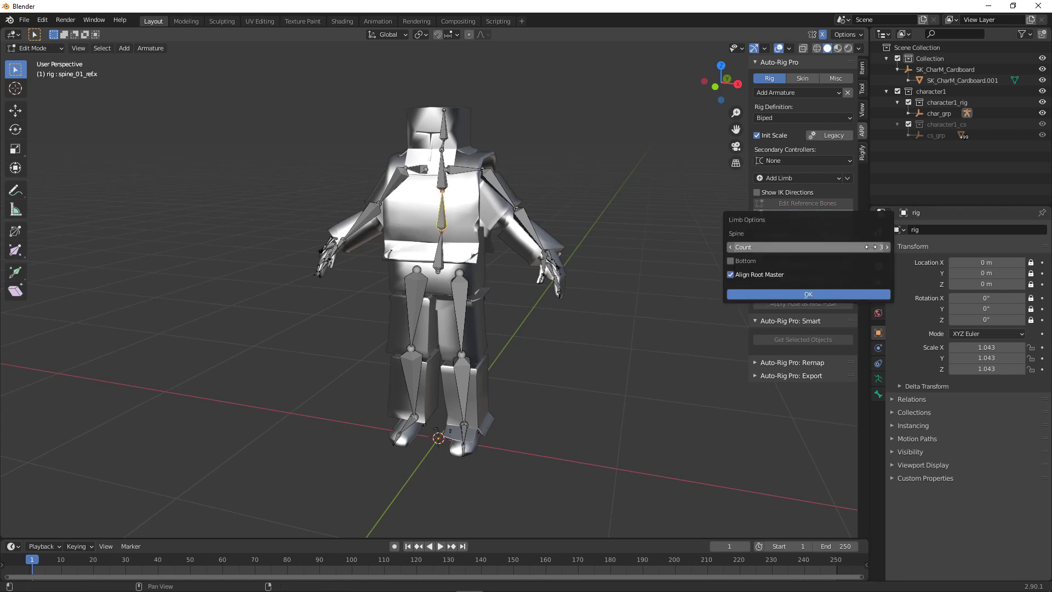
pyautogui.click(887, 247)
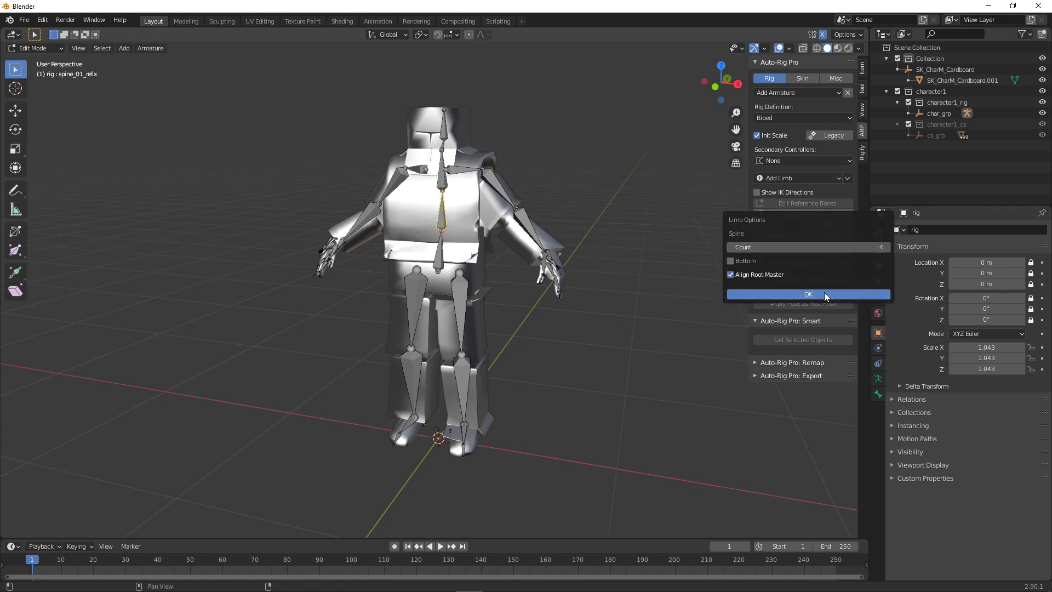
pyautogui.click(824, 294)
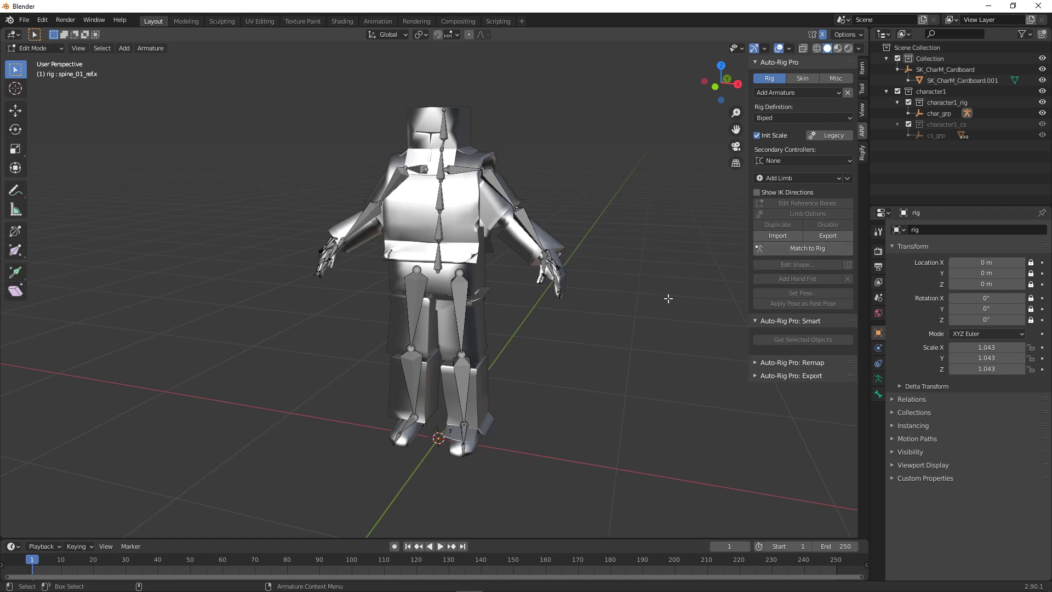
pyautogui.click(784, 250)
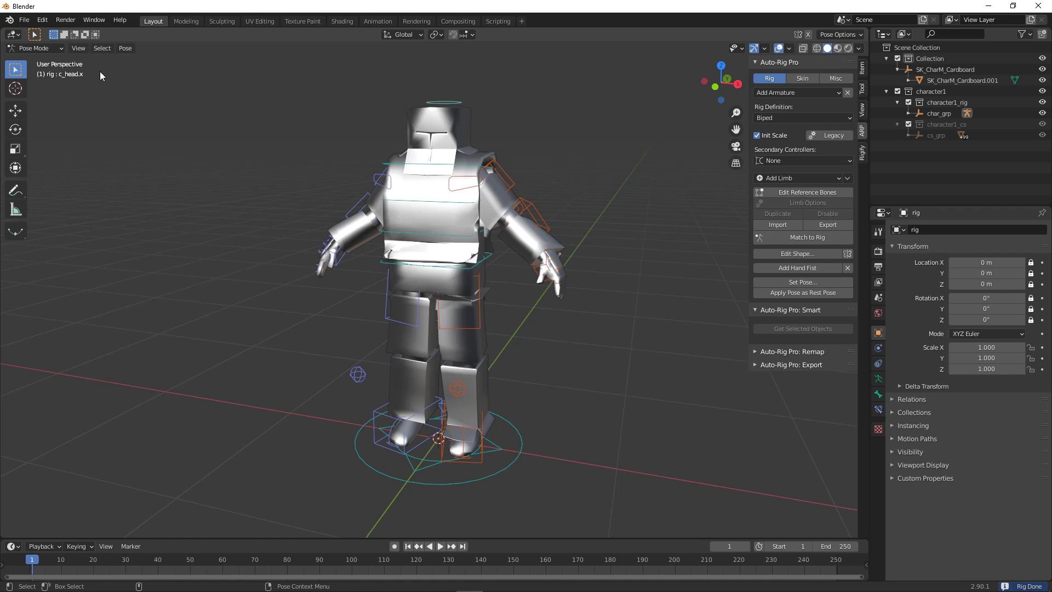
# In Object Mode, bind the SK_CharM_Cardboard.001 mesh to the rig with Split Parts and Preserve Volume enabled.
pyautogui.click(40, 48)
pyautogui.click(30, 62)
pyautogui.click(429, 118)
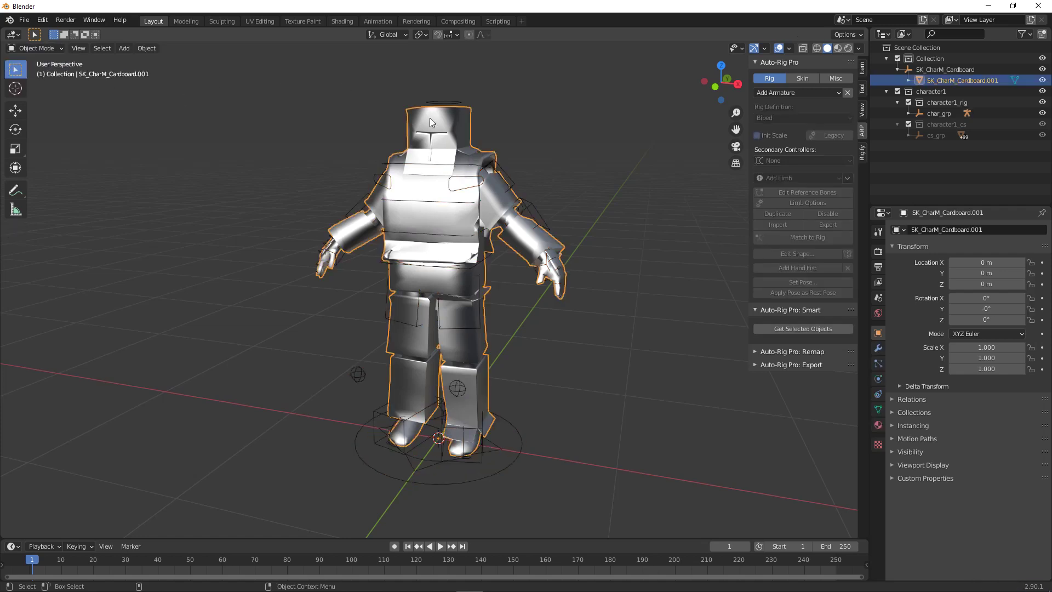
pyautogui.keyDown('shift'); pyautogui.click(442, 101); pyautogui.keyUp('shift')
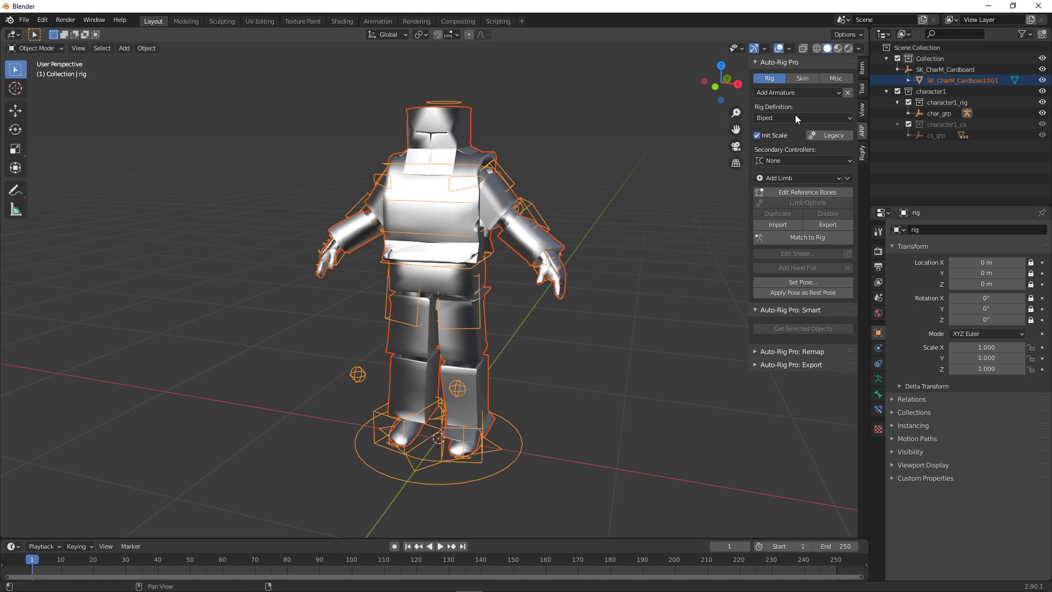
pyautogui.click(801, 79)
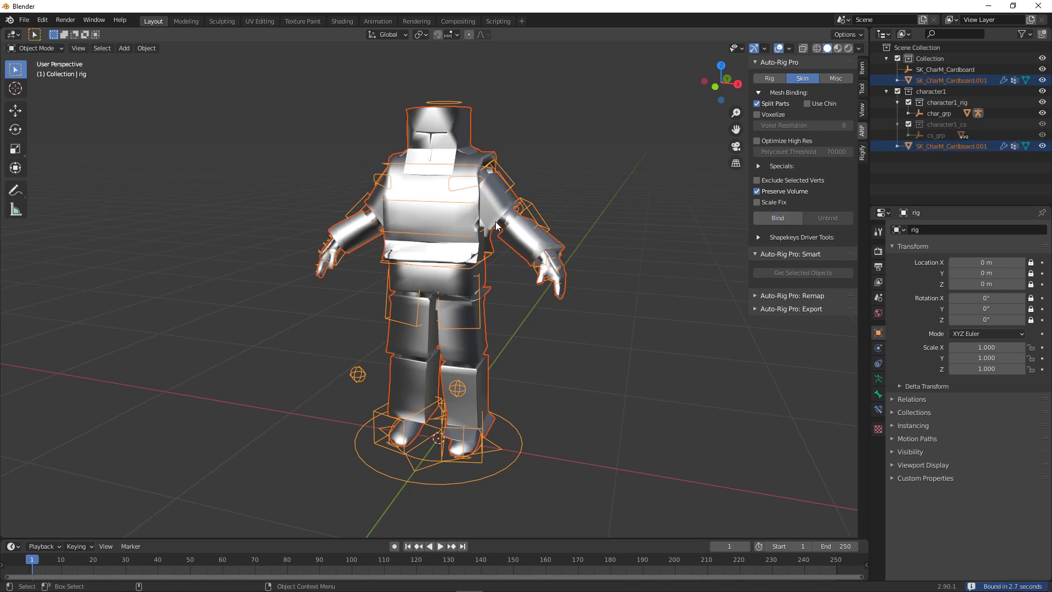
pyautogui.moveTo(616, 255); pyautogui.dragTo(598, 274, button='middle')
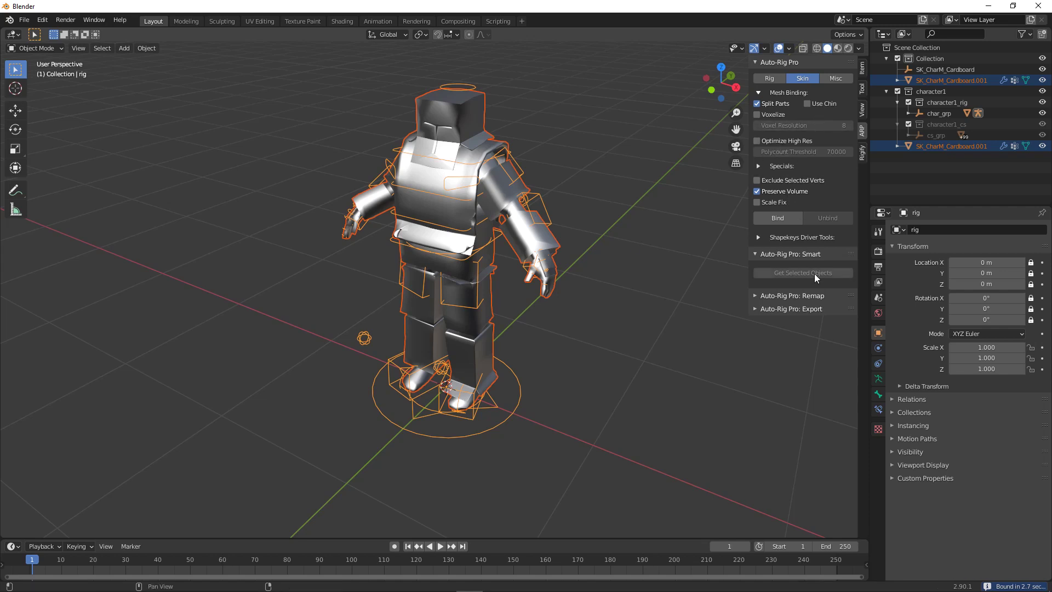
# Start an Auto-Rig Pro FBX export and set it to Unreal Engine with the Humanoid rig type.
pyautogui.click(800, 295)
pyautogui.click(759, 296)
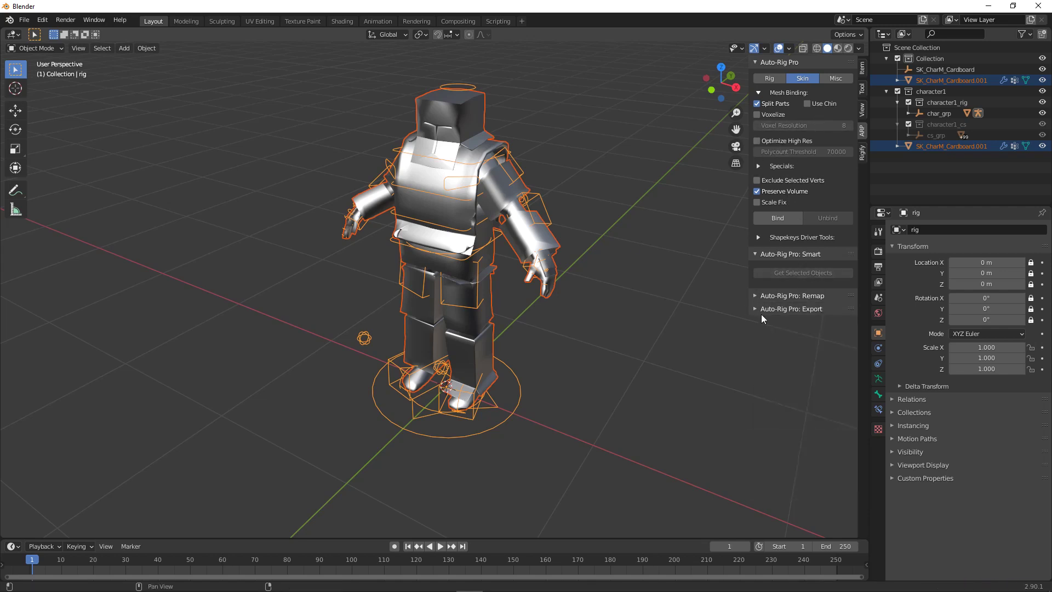
pyautogui.click(761, 311)
pyautogui.click(800, 370)
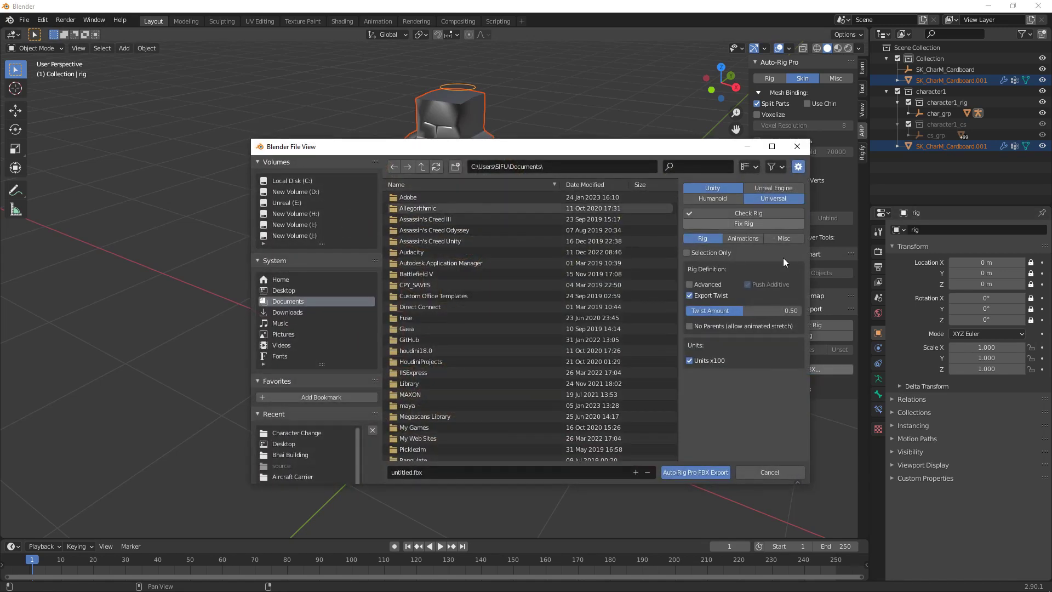
pyautogui.click(781, 187)
pyautogui.click(724, 195)
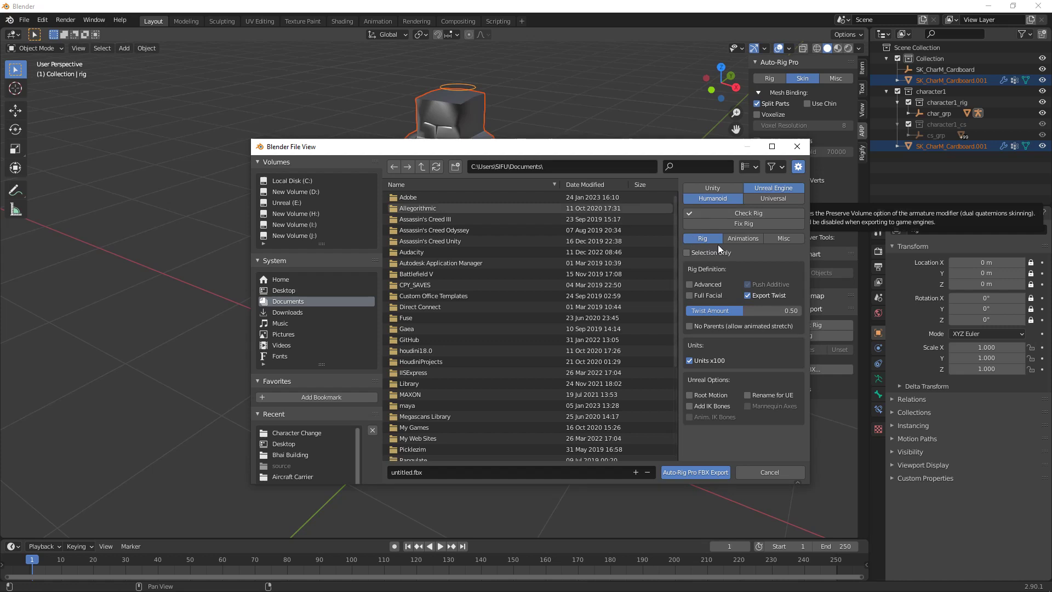
# Enable Root Motion, Rename for UE, Mannequin Axes, Add IK Bones and Anim. IK Bones for the export.
pyautogui.click(739, 238)
pyautogui.click(696, 240)
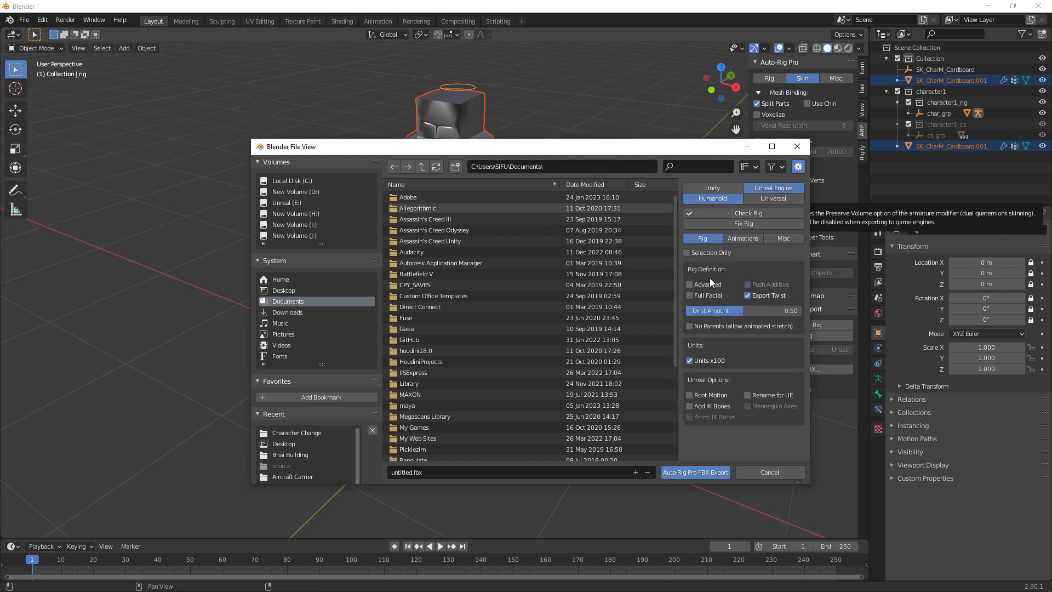
pyautogui.click(749, 394)
pyautogui.click(754, 406)
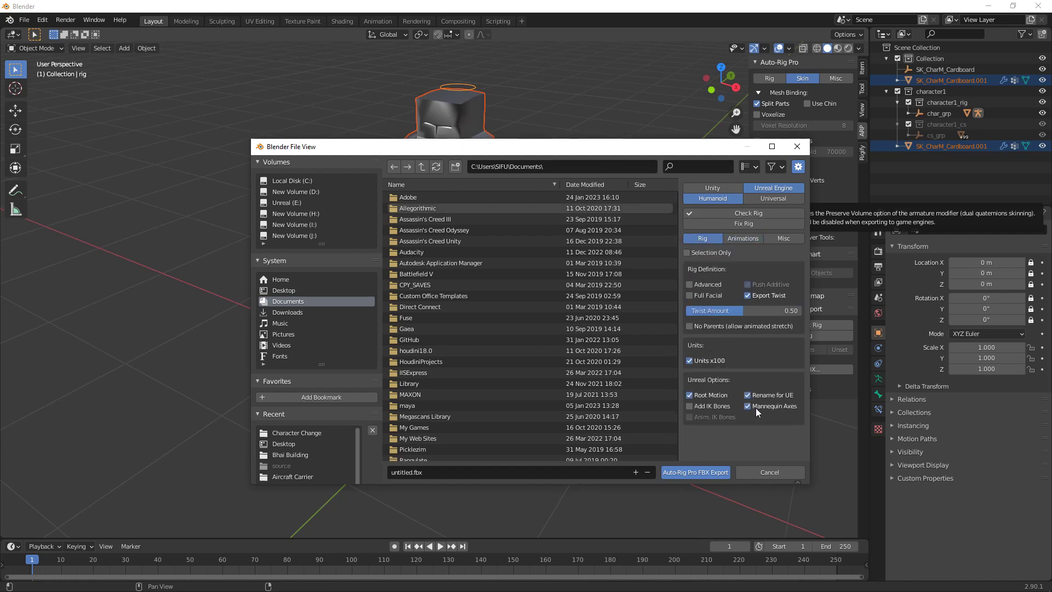
pyautogui.click(704, 407)
pyautogui.click(706, 419)
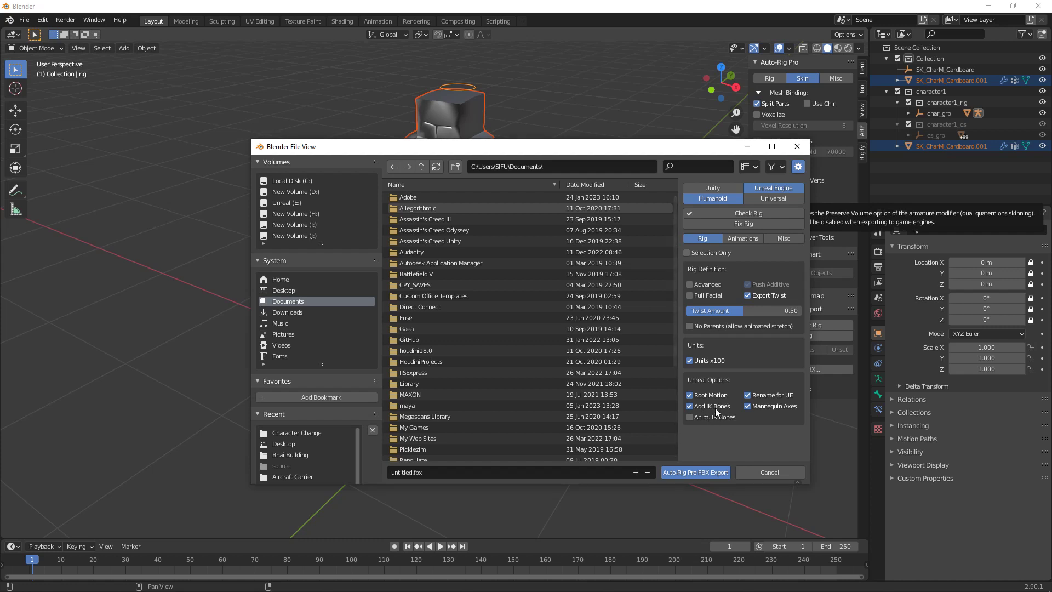
# Export the rigged character as Tutorial.fbx to the Character Change folder on the Desktop.
pyautogui.click(294, 290)
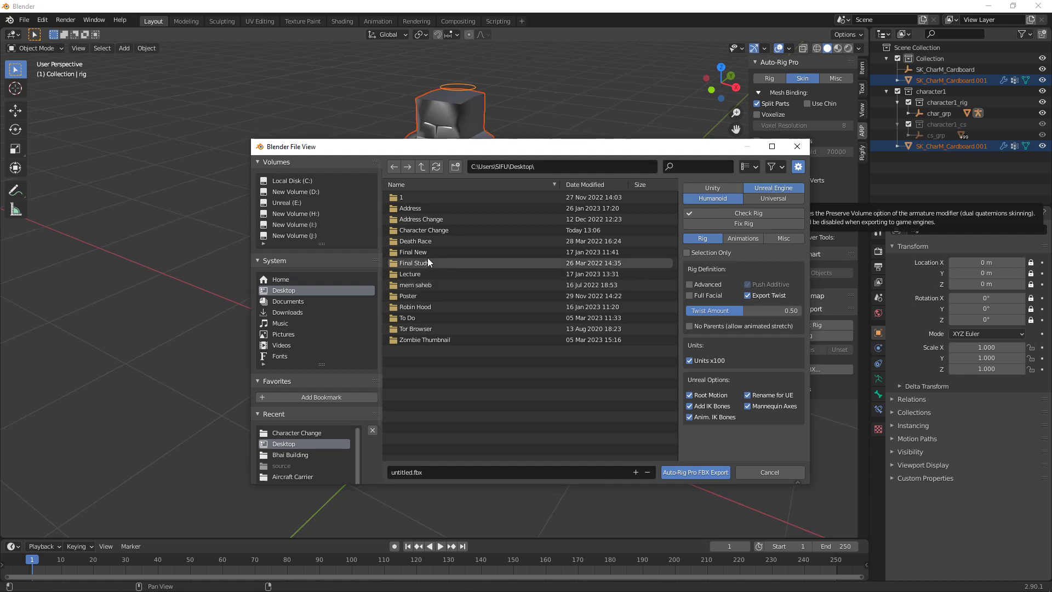
pyautogui.click(434, 229)
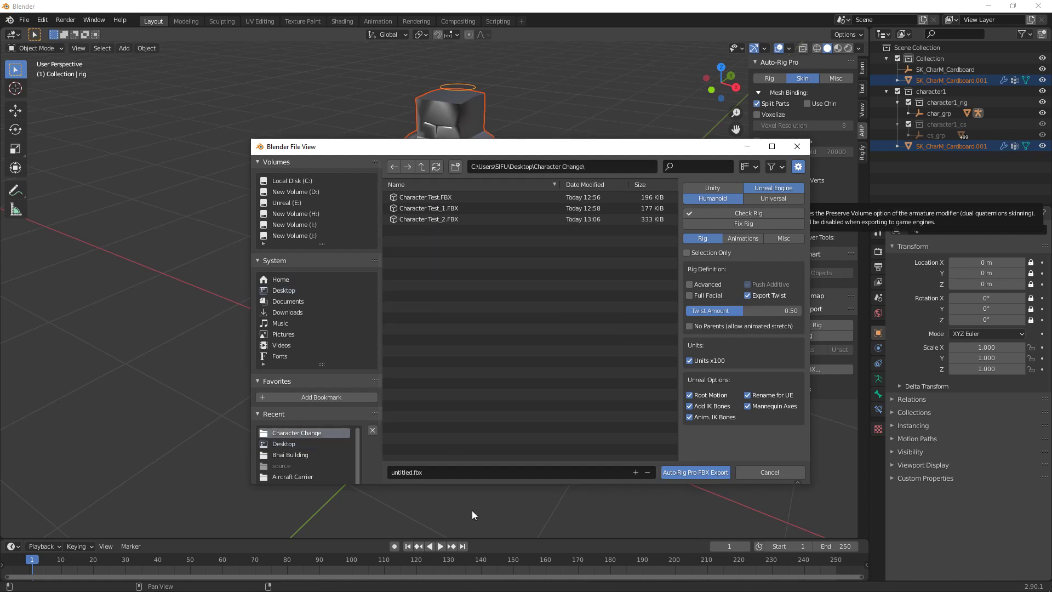
pyautogui.click(408, 474)
pyautogui.moveTo(413, 472); pyautogui.dragTo(381, 472)
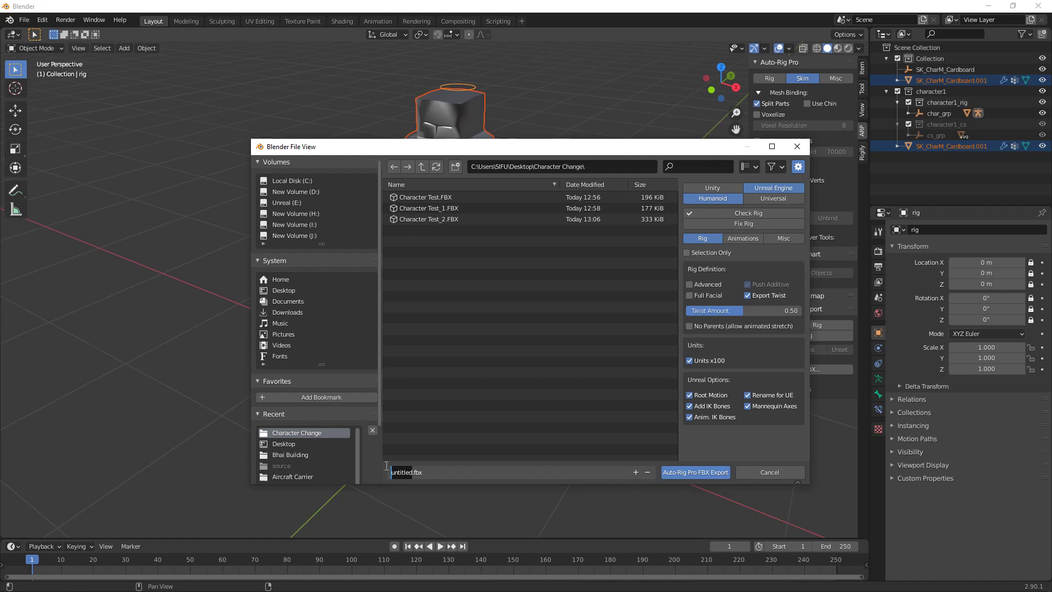
pyautogui.write('Tutorial')
pyautogui.click(386, 465)
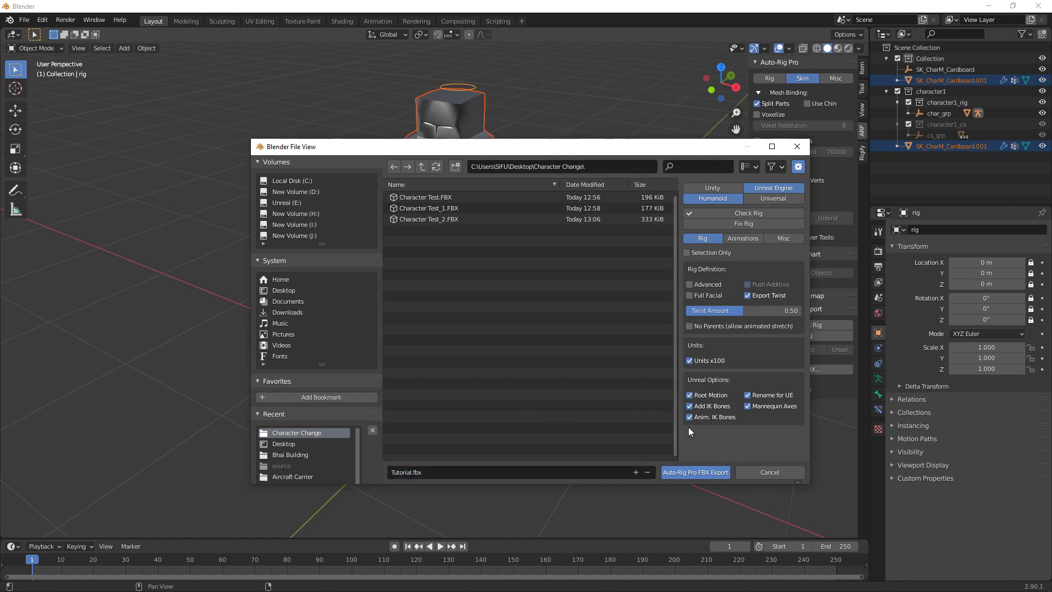
pyautogui.click(695, 470)
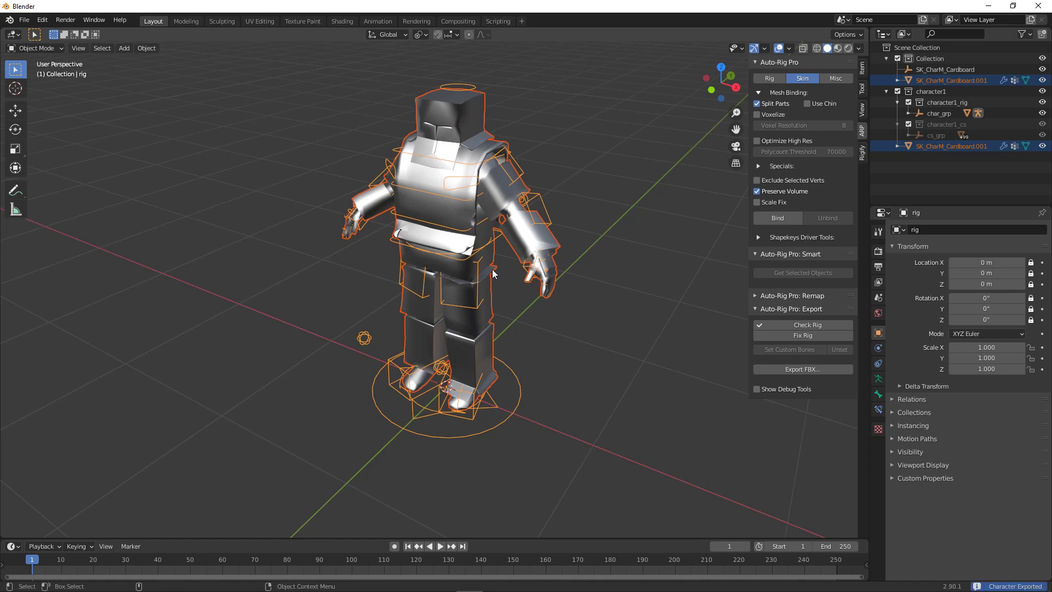
pyautogui.scroll(-2, 559, 293)
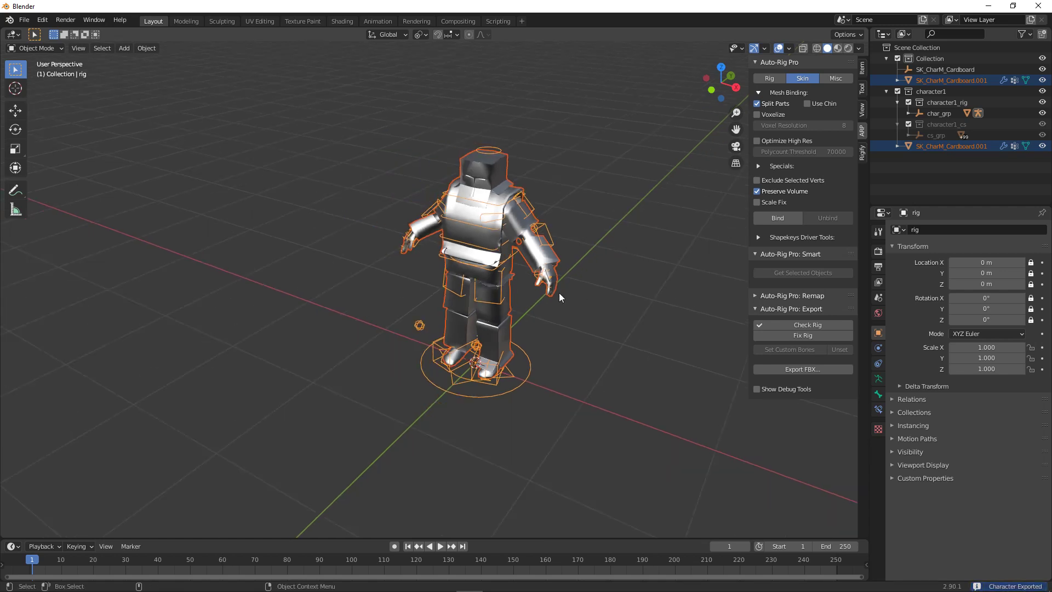
pyautogui.moveTo(559, 293); pyautogui.dragTo(582, 287, button='middle')
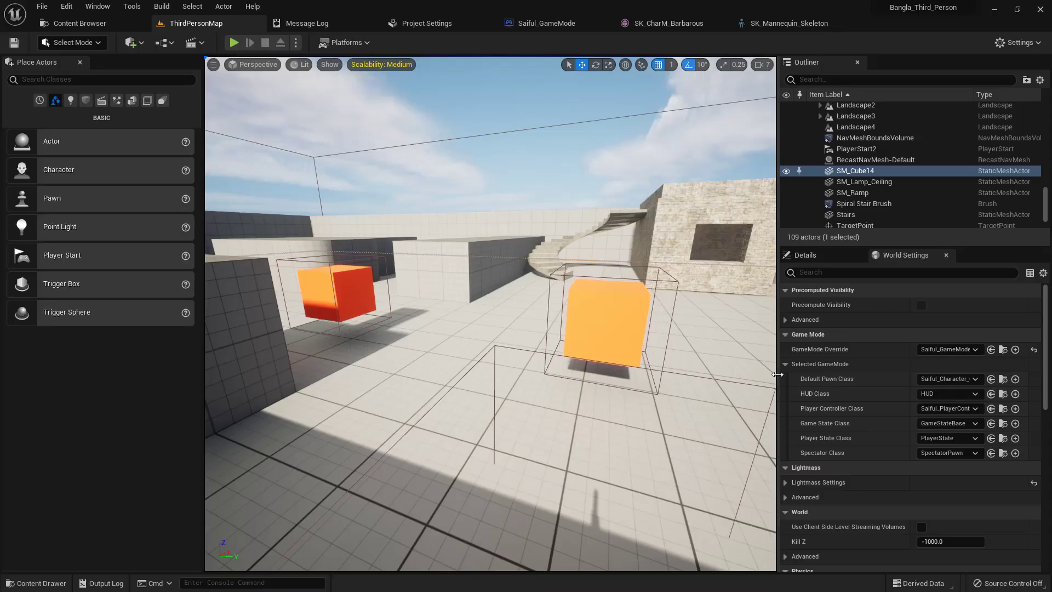
# Switch to the Unreal Editor and briefly play-test ThirdPersonMap.
pyautogui.scroll(5, 422, 404)
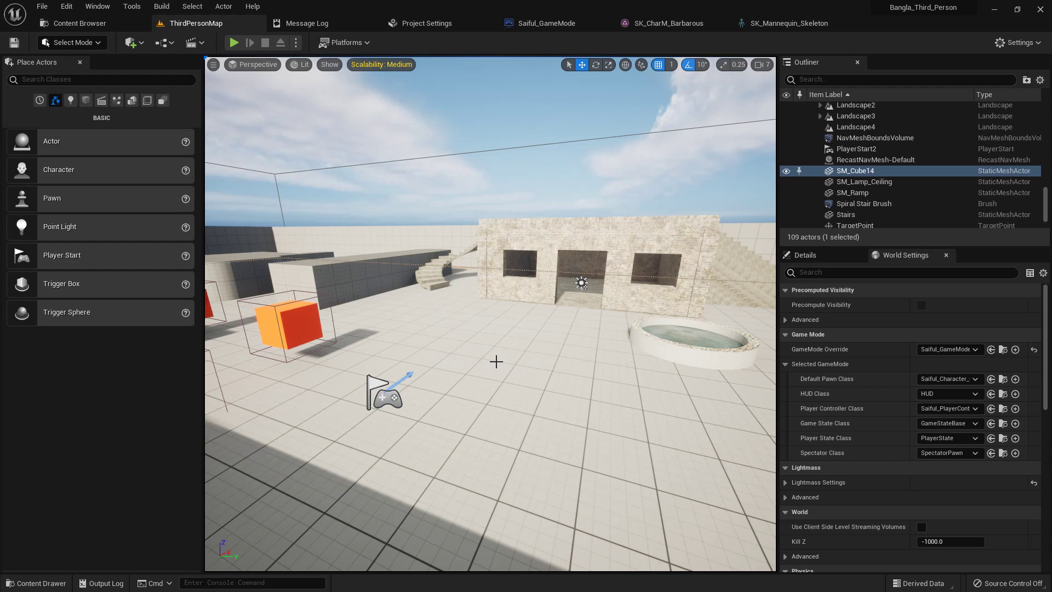
pyautogui.hotkey('alt', 'p')
pyautogui.press('Escape')
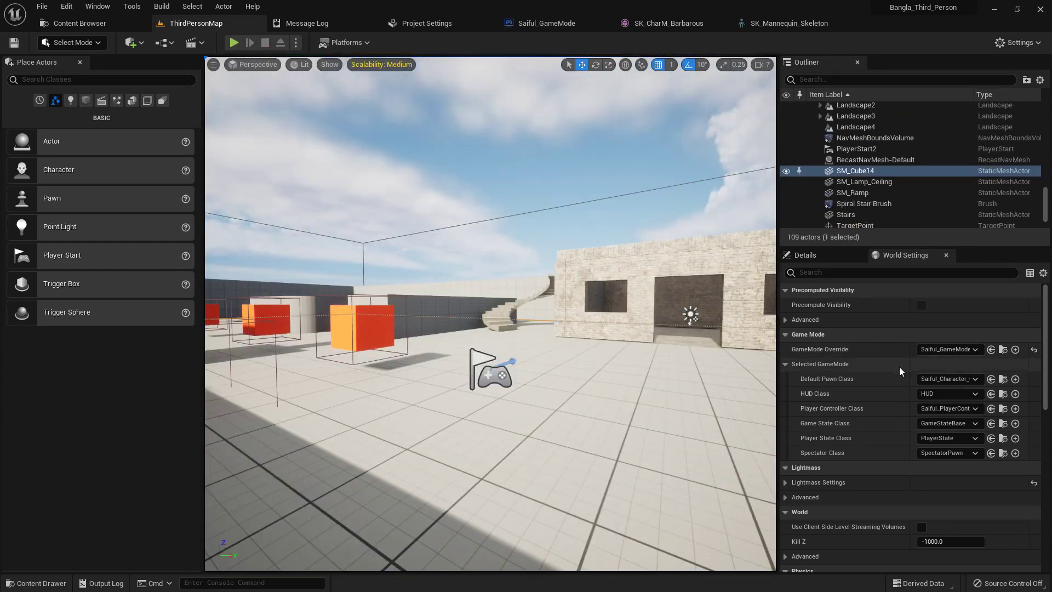
# Locate the game mode's default pawn class in the project content, open its child character blueprint and dock its editor beside the other tabs.
pyautogui.click(1005, 380)
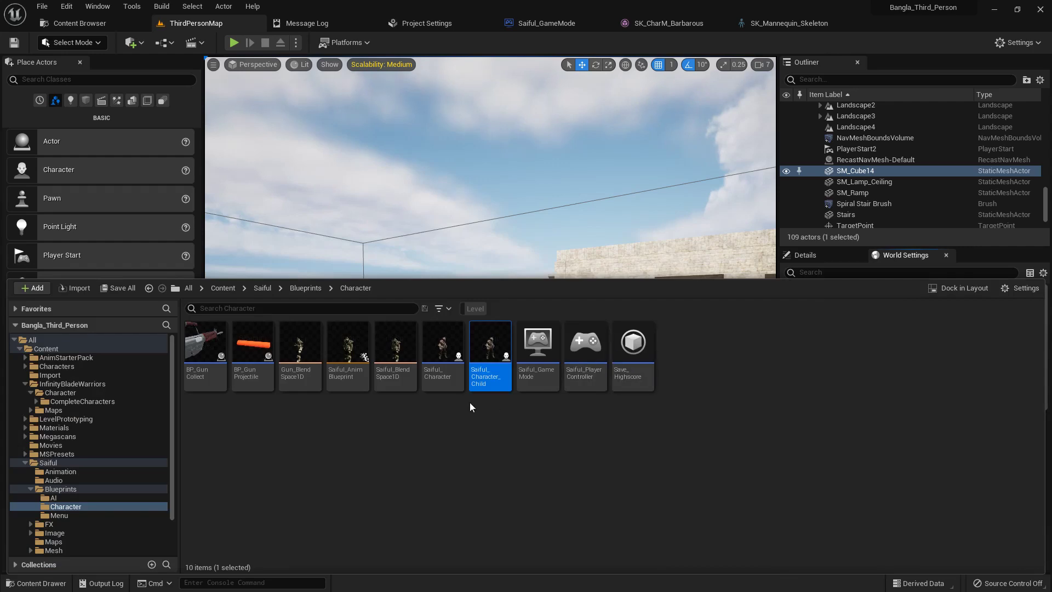
pyautogui.doubleClick(484, 361)
pyautogui.moveTo(657, 106); pyautogui.dragTo(789, 21)
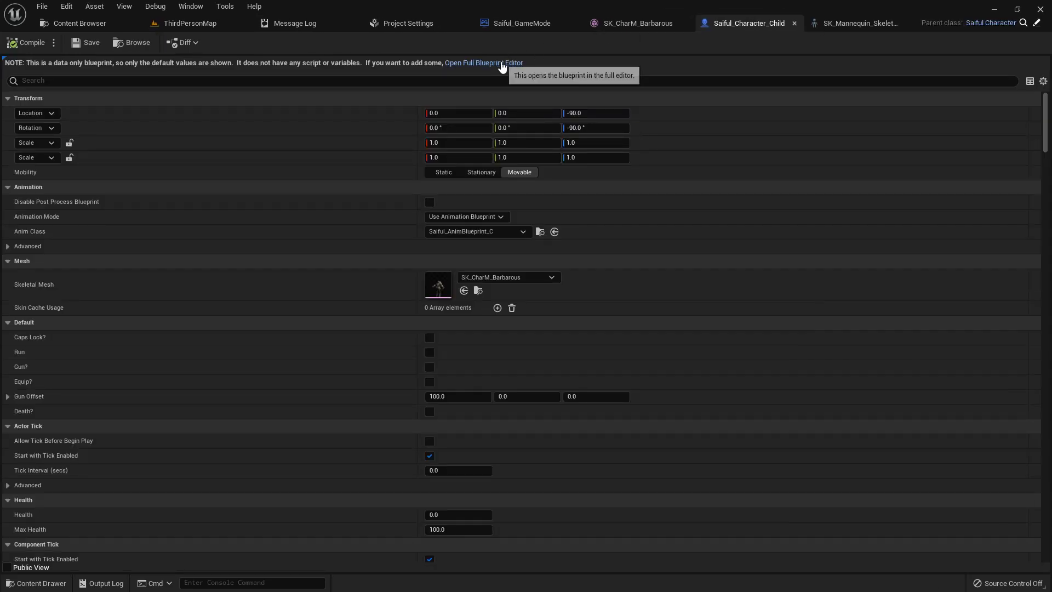
# Open the child character in the full blueprint editor and frame its character mesh component in the viewport.
pyautogui.click(505, 62)
pyautogui.click(206, 64)
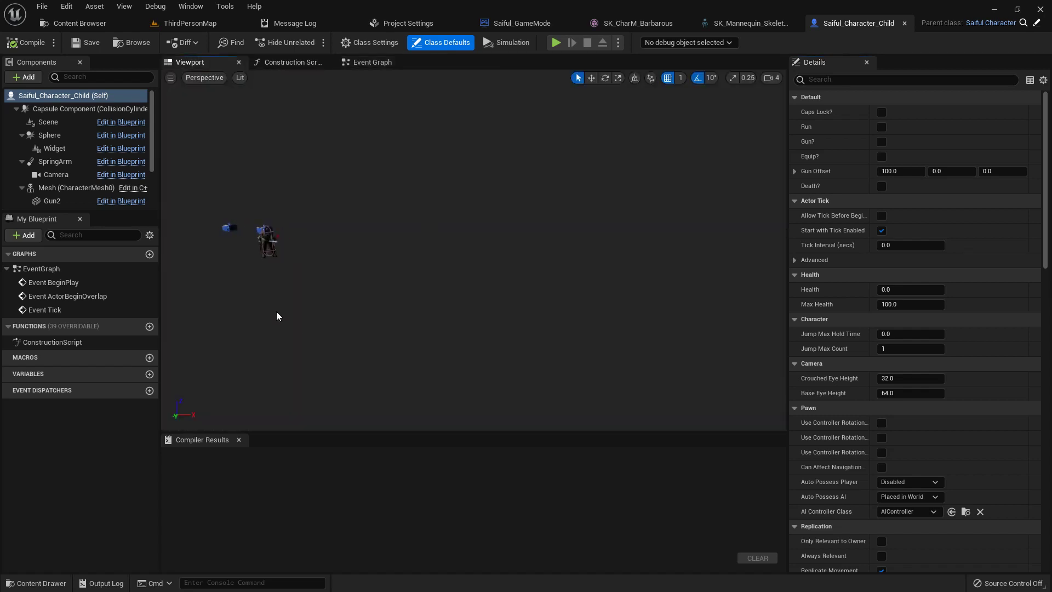
pyautogui.click(266, 241)
pyautogui.press('f')
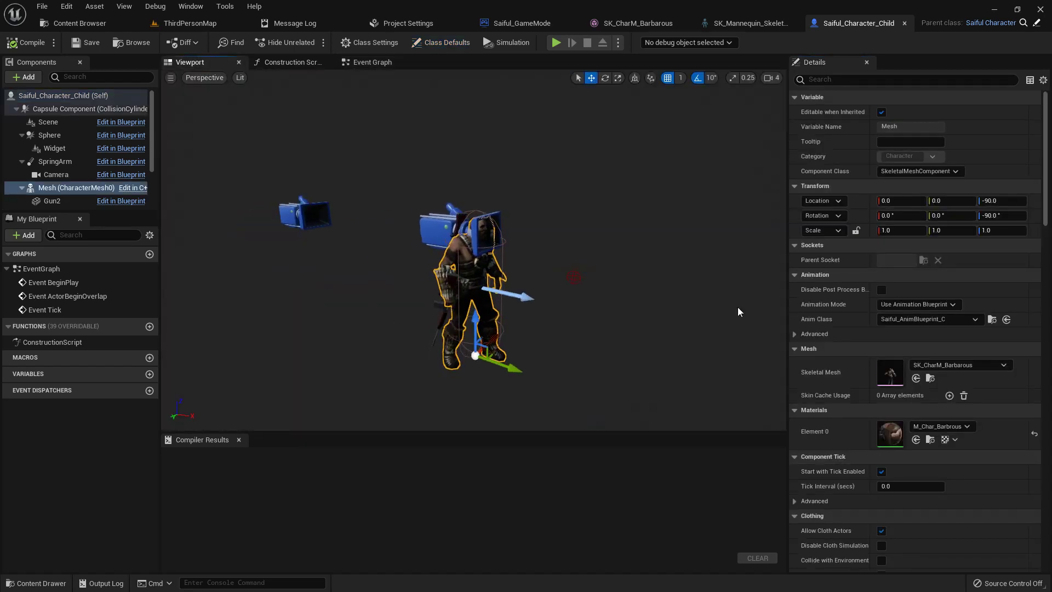
# Locate the character's current skeletal mesh asset, open it, and trace the skeleton it uses in the project content.
pyautogui.click(928, 382)
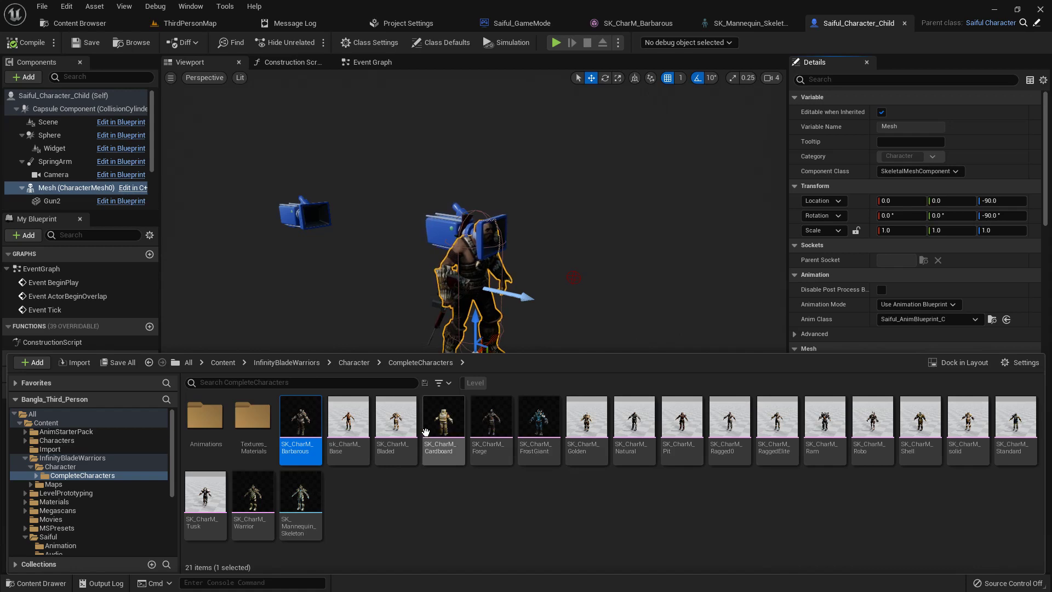
pyautogui.doubleClick(304, 432)
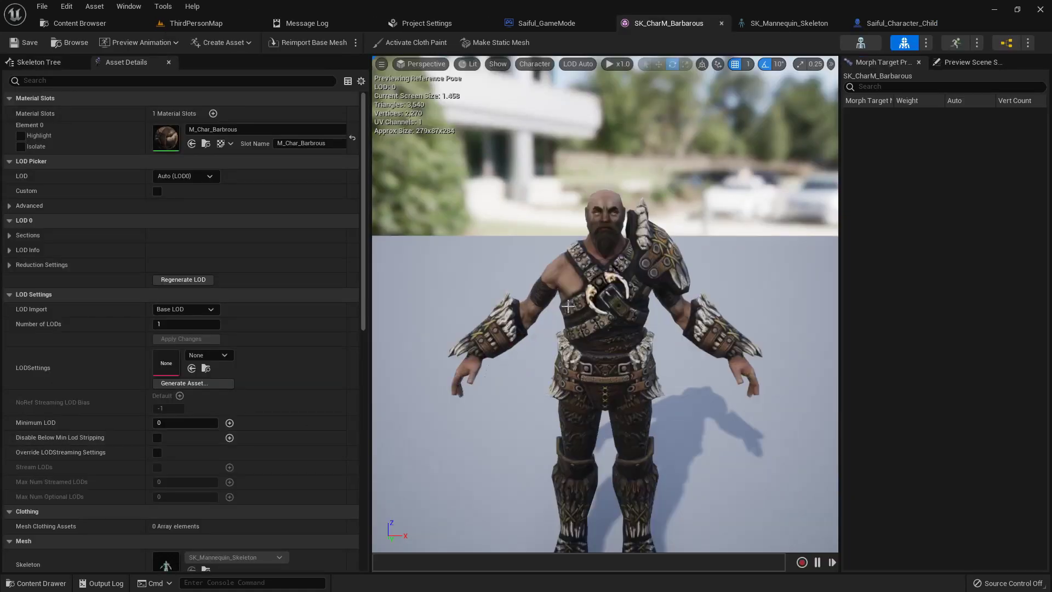
pyautogui.click(860, 42)
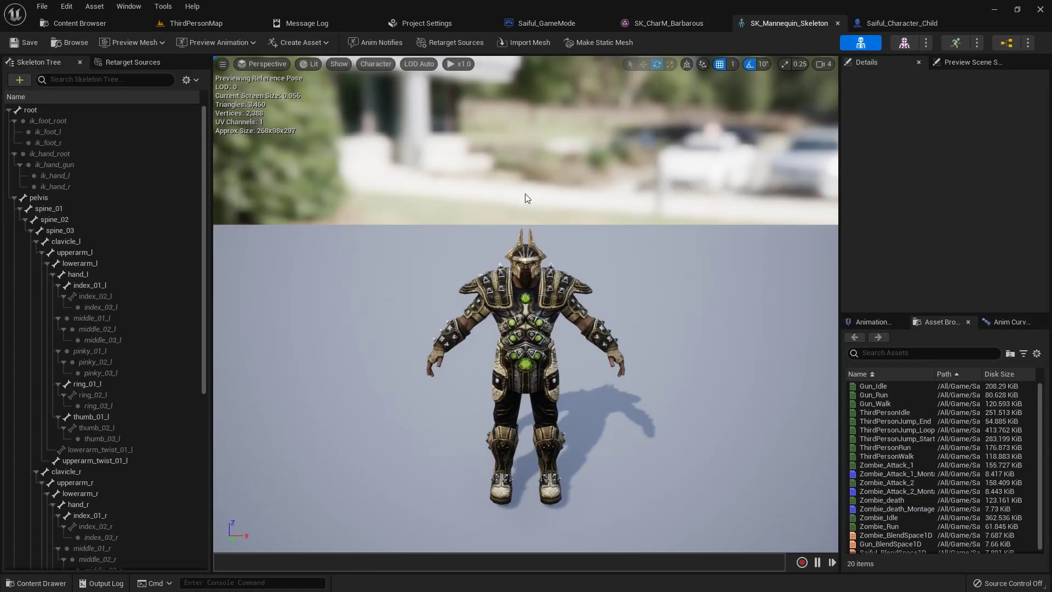
pyautogui.click(71, 44)
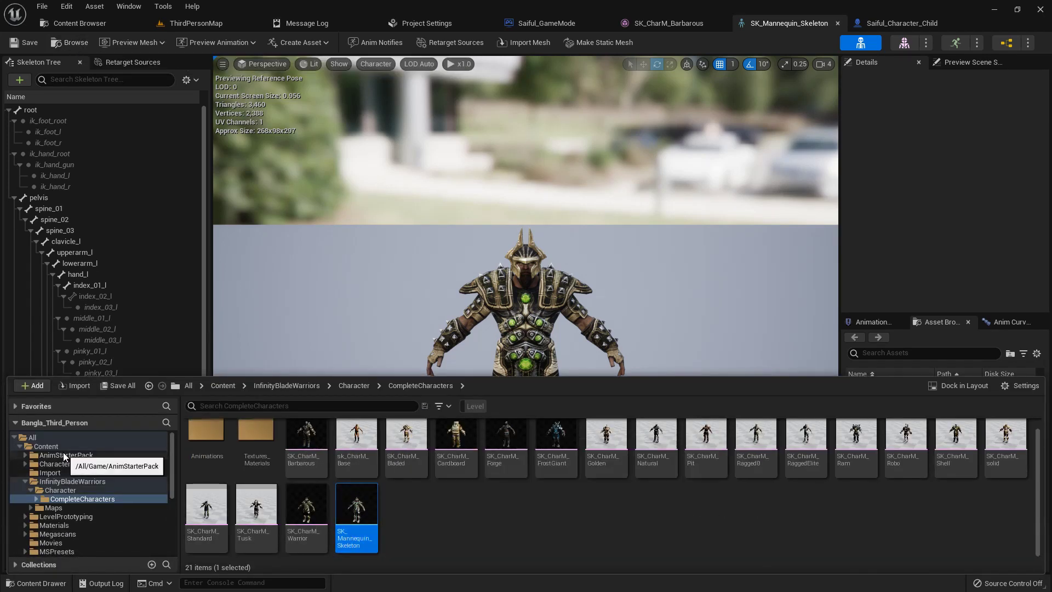
# Start importing Tutorial.fbx from the Desktop's Character Change folder into the project's root Content folder.
pyautogui.click(92, 446)
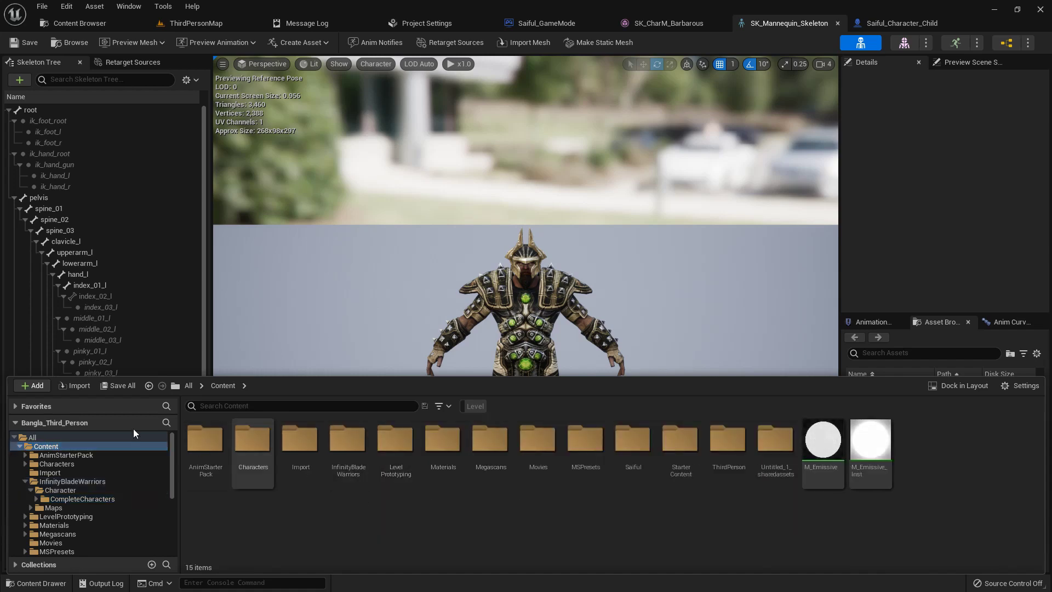
pyautogui.click(78, 387)
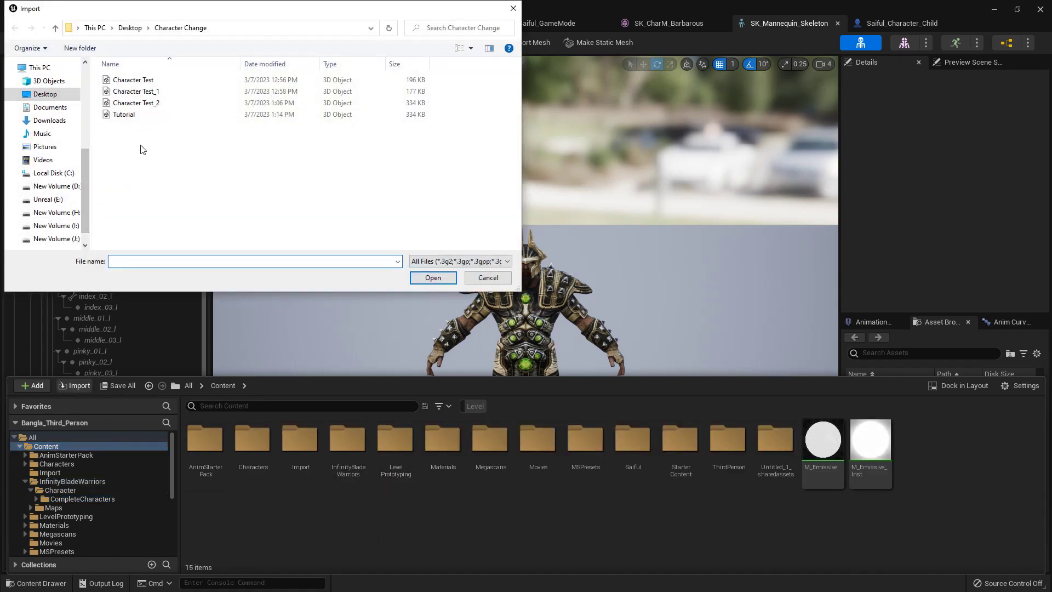
pyautogui.click(134, 114)
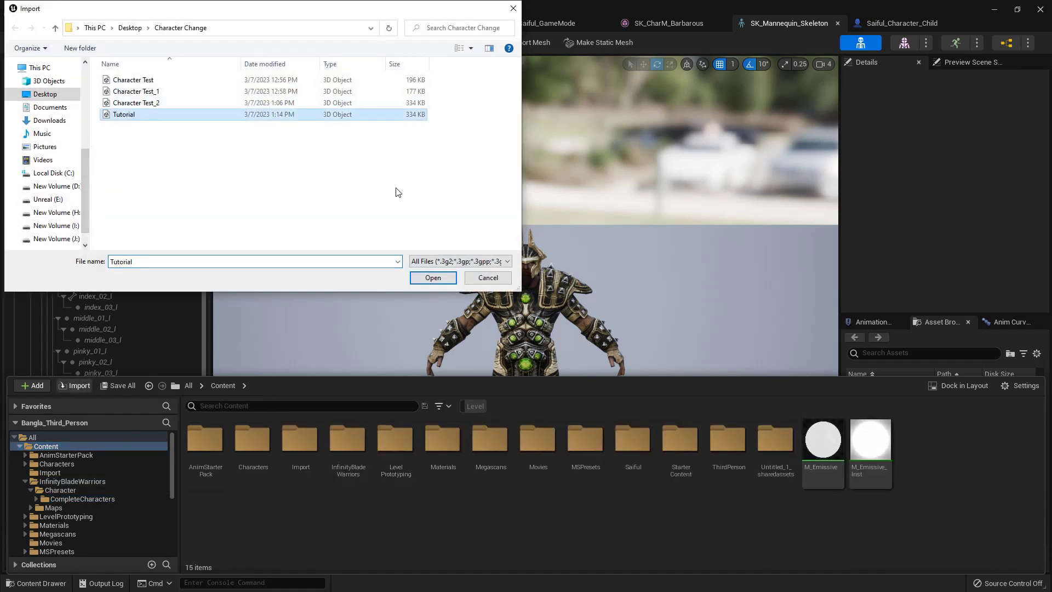
pyautogui.click(432, 278)
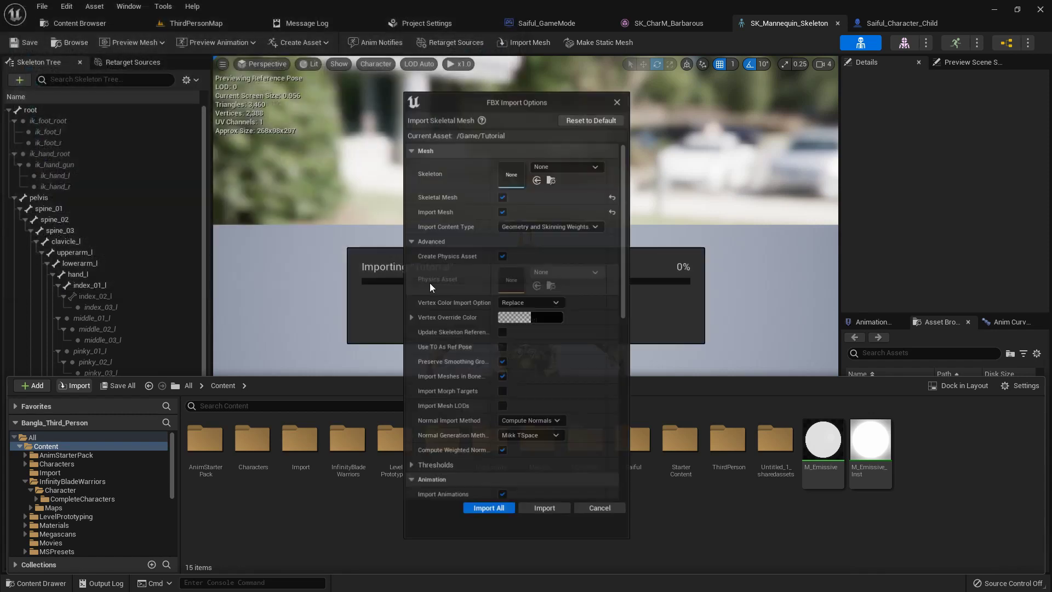
# Assign SK_Mannequin_Skeleton from InfinityBladeWarriors/Character/CompleteCharacters as the import skeleton and import the mesh.
pyautogui.click(538, 167)
pyautogui.write('s')
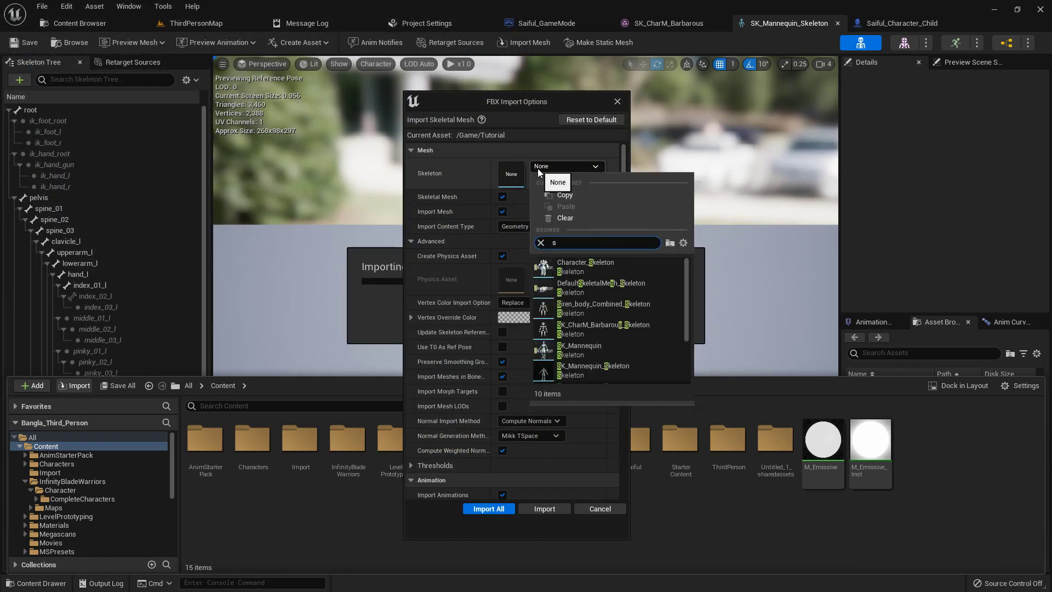
pyautogui.write('k_man')
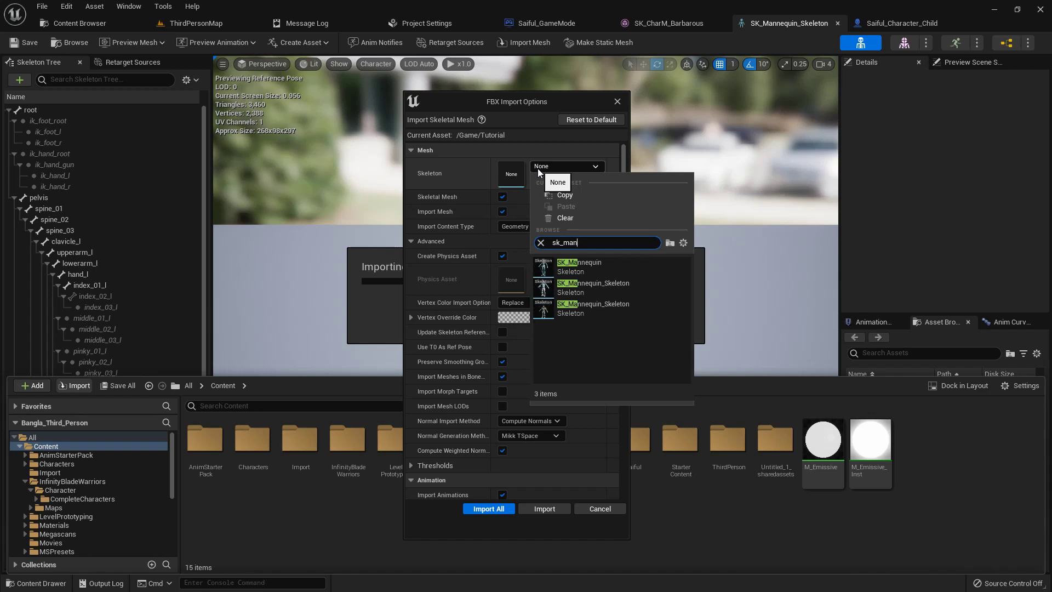
pyautogui.moveTo(589, 312)
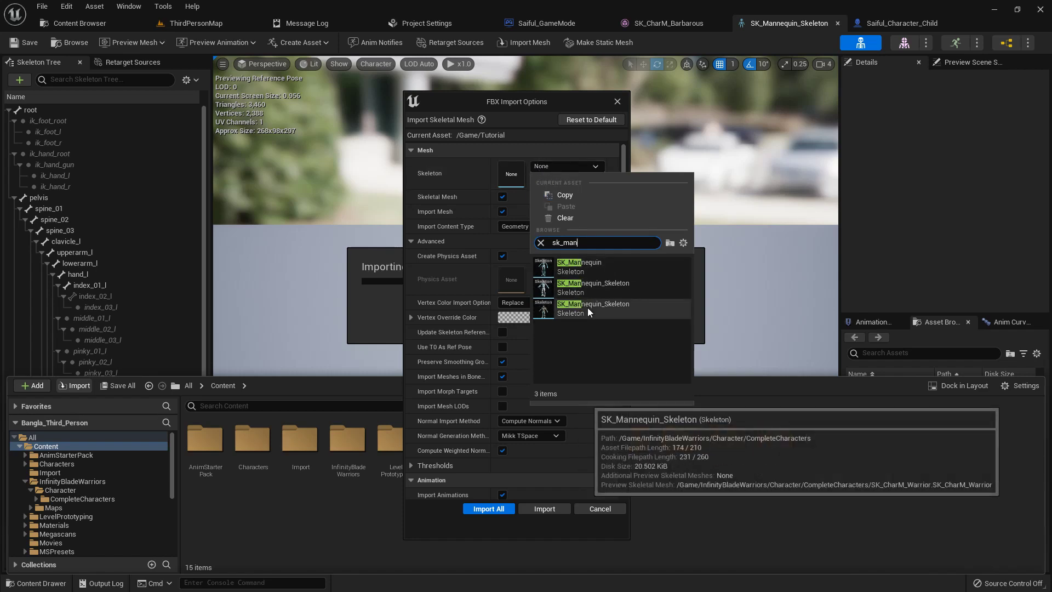
pyautogui.click(587, 307)
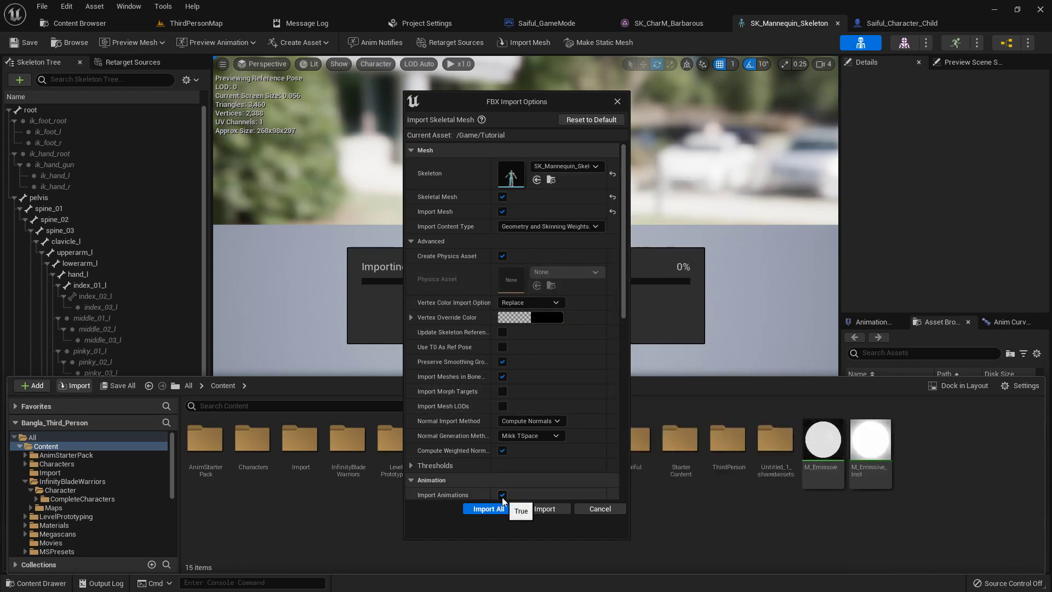
pyautogui.click(537, 507)
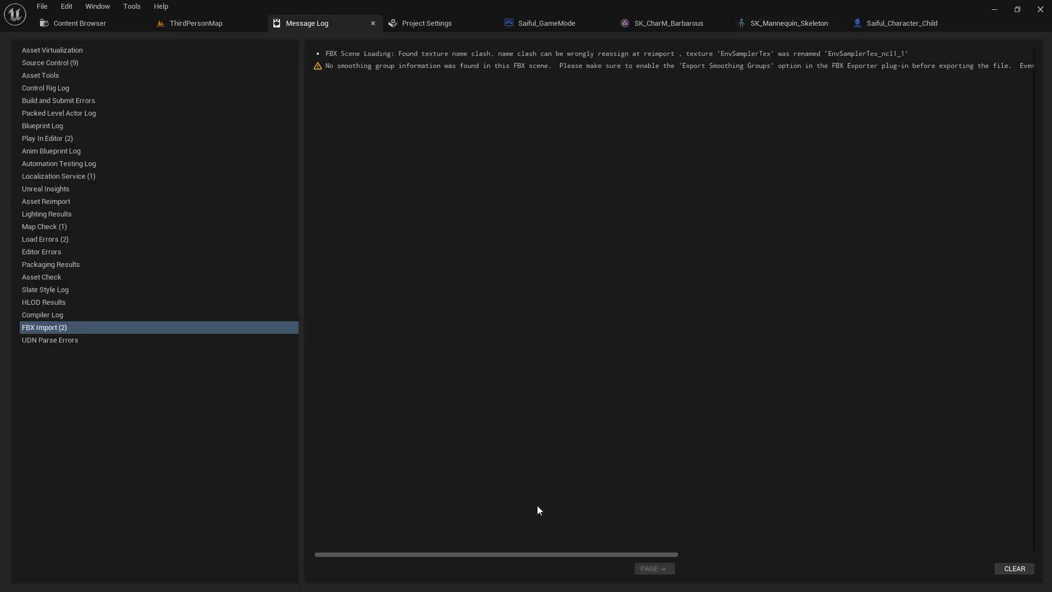
# Assign the imported Tutorial mesh as the child character's skeletal mesh, then compile and save the blueprint.
pyautogui.click(196, 22)
pyautogui.hotkey('ctrl', 'space')
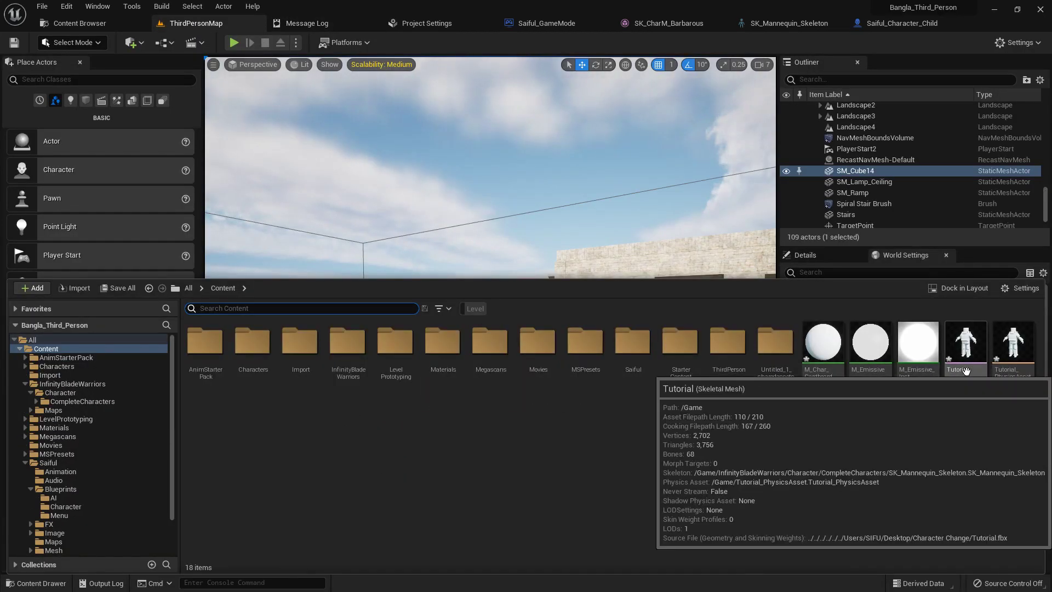
pyautogui.click(901, 23)
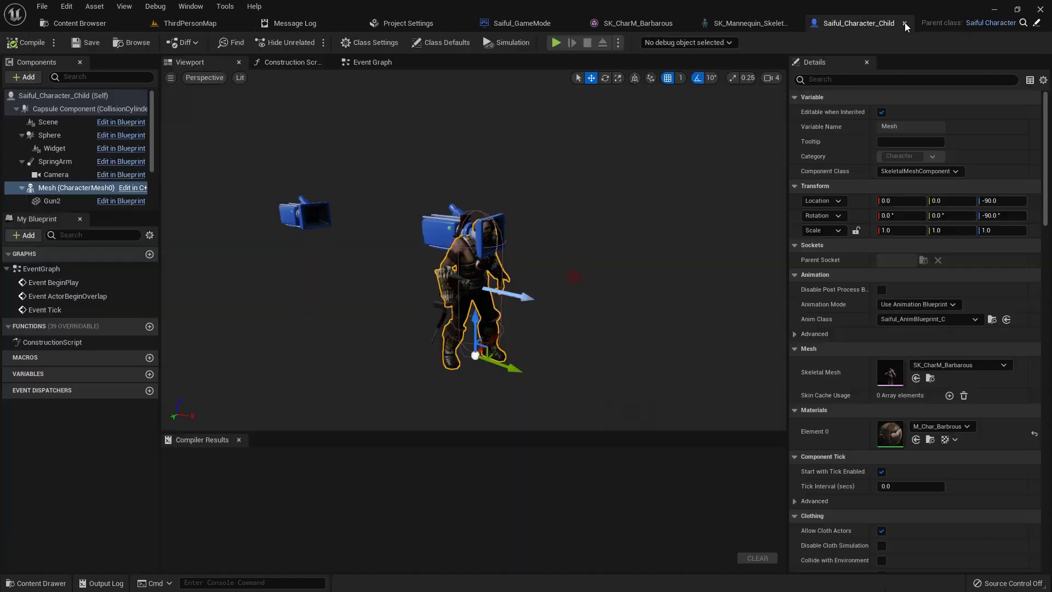
pyautogui.scroll(5, 482, 246)
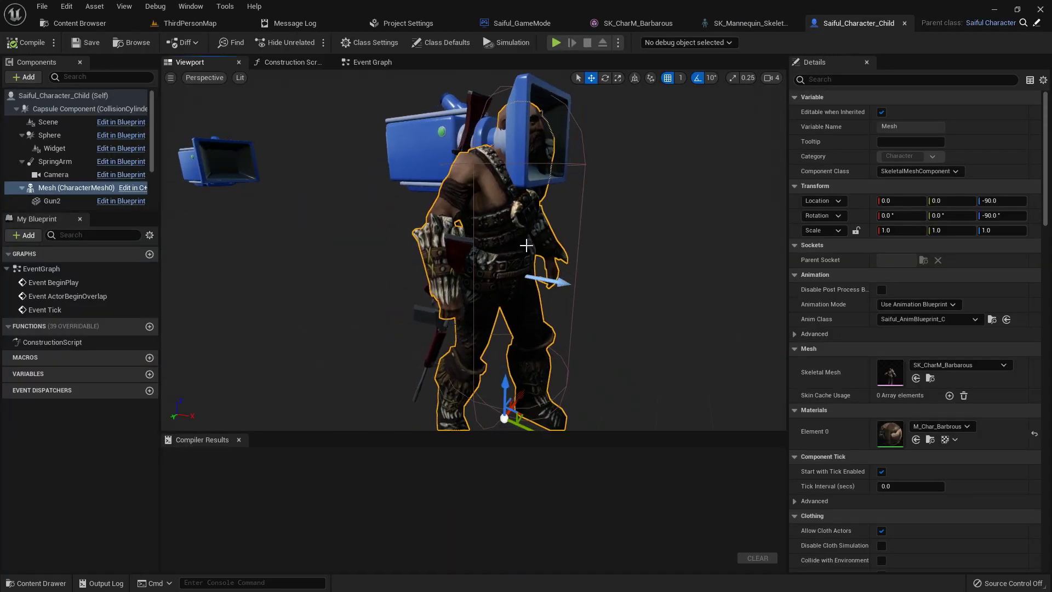
pyautogui.scroll(-3, 577, 242)
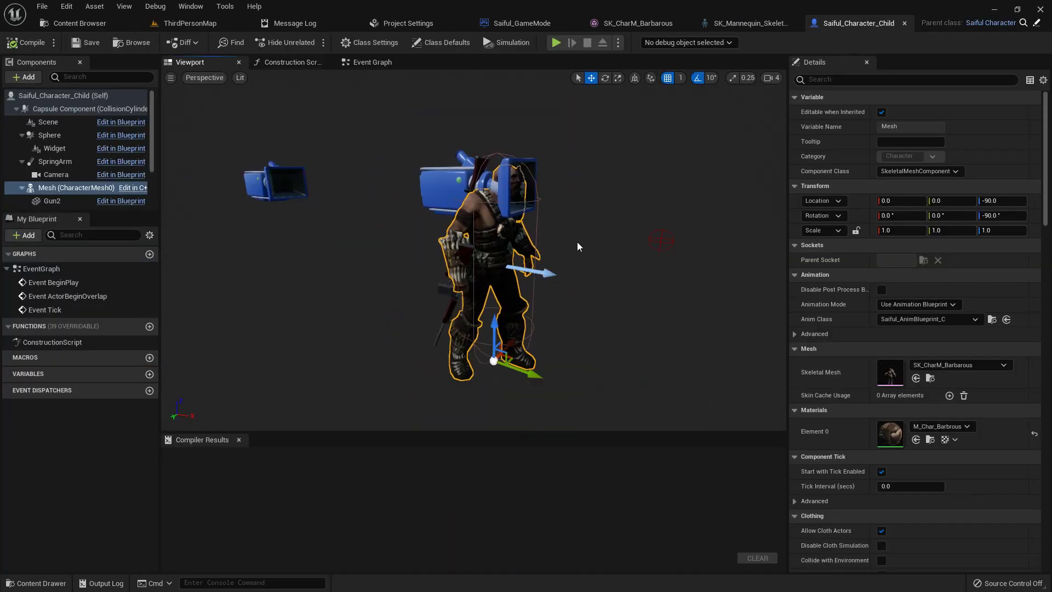
pyautogui.click(171, 24)
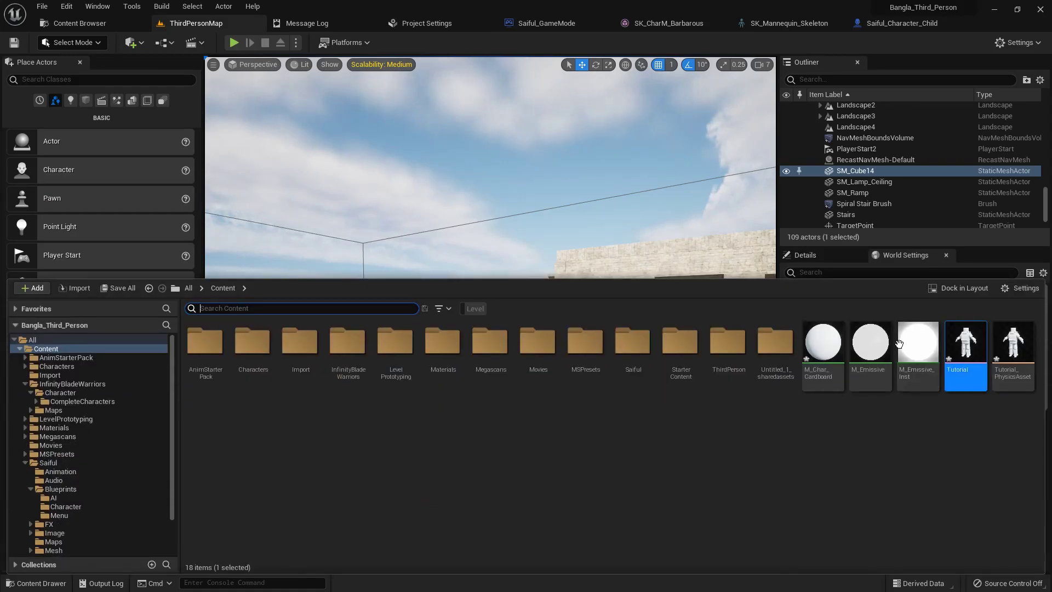
pyautogui.click(901, 23)
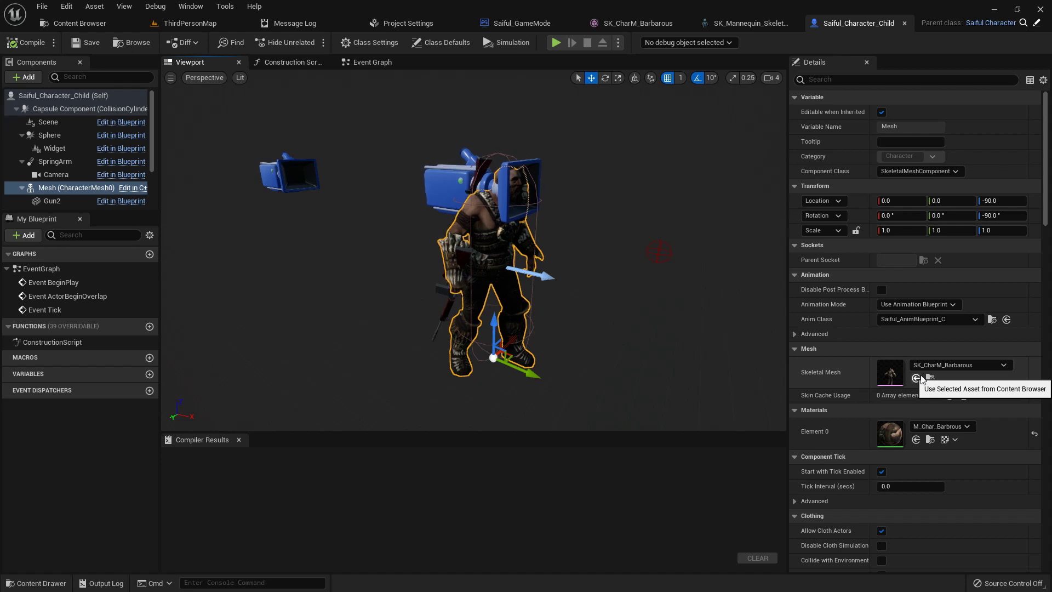
pyautogui.click(918, 378)
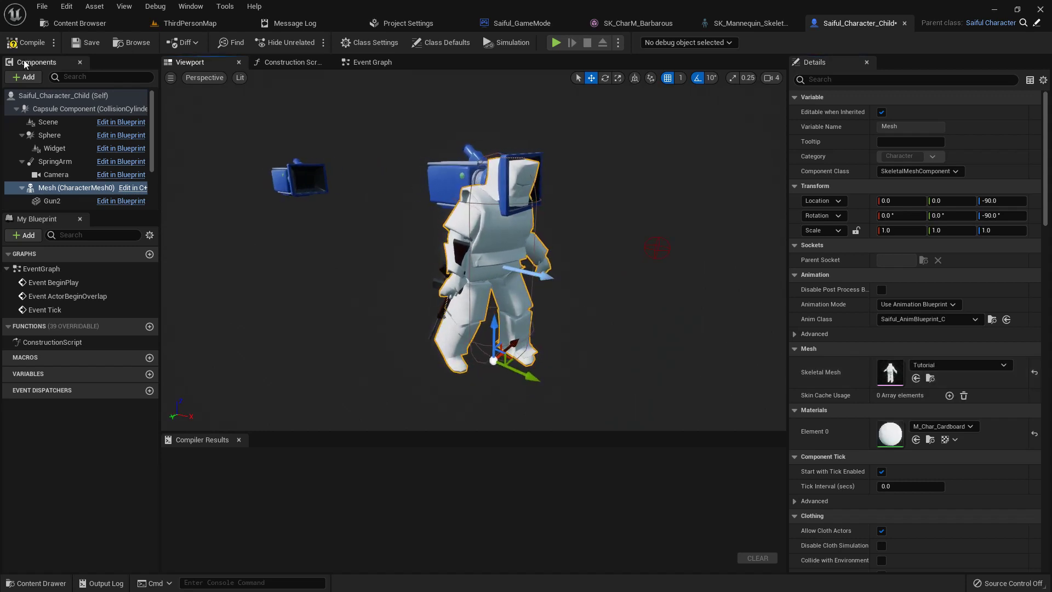
pyautogui.click(55, 48)
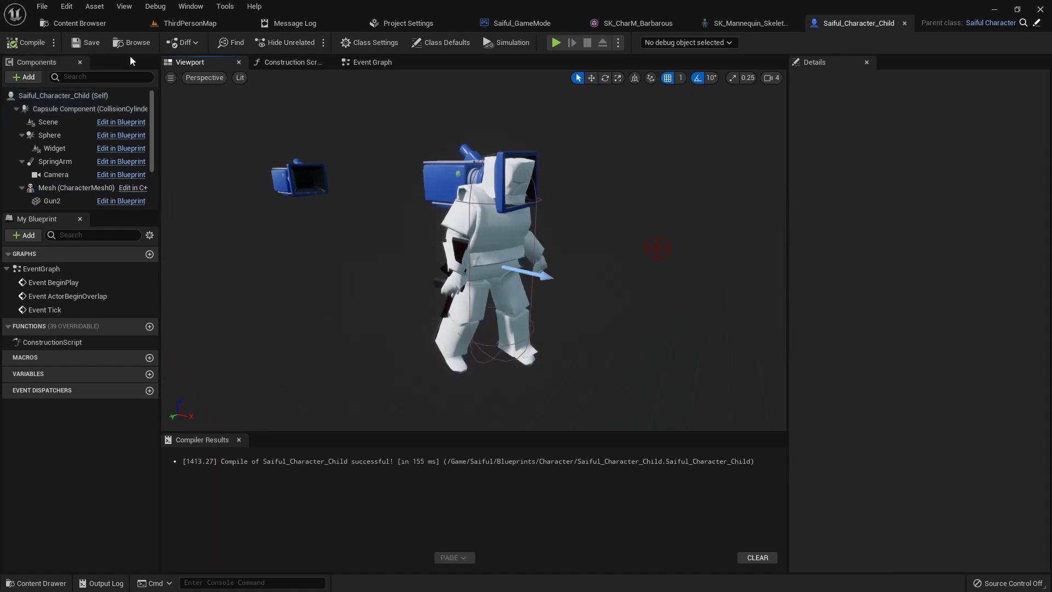
pyautogui.scroll(5, 559, 272)
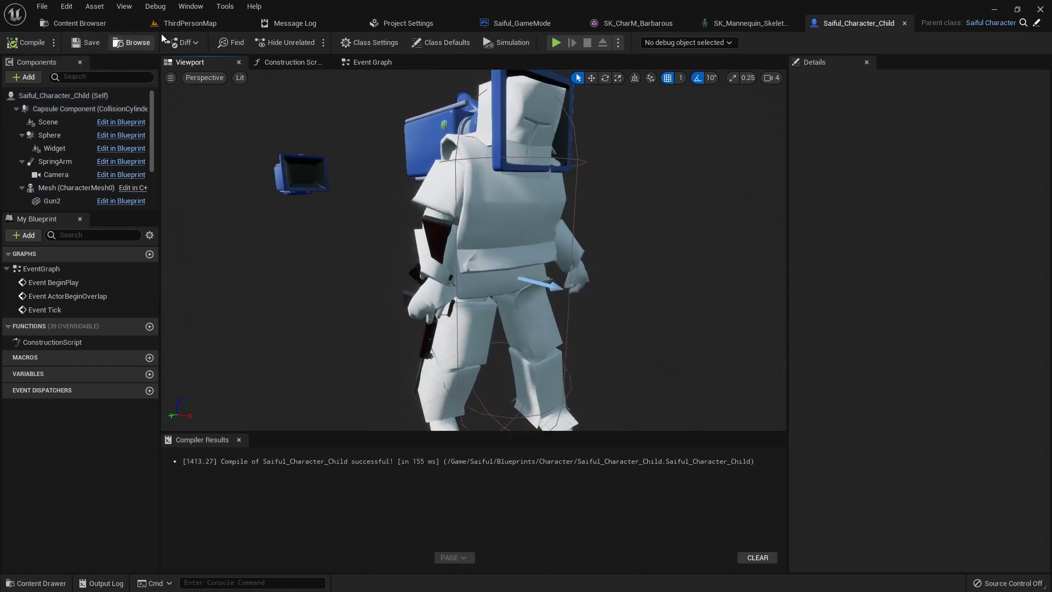
# Play-test ThirdPersonMap with the new character, checking its run, idle and jump animations.
pyautogui.click(190, 23)
pyautogui.hotkey('alt', 'p')
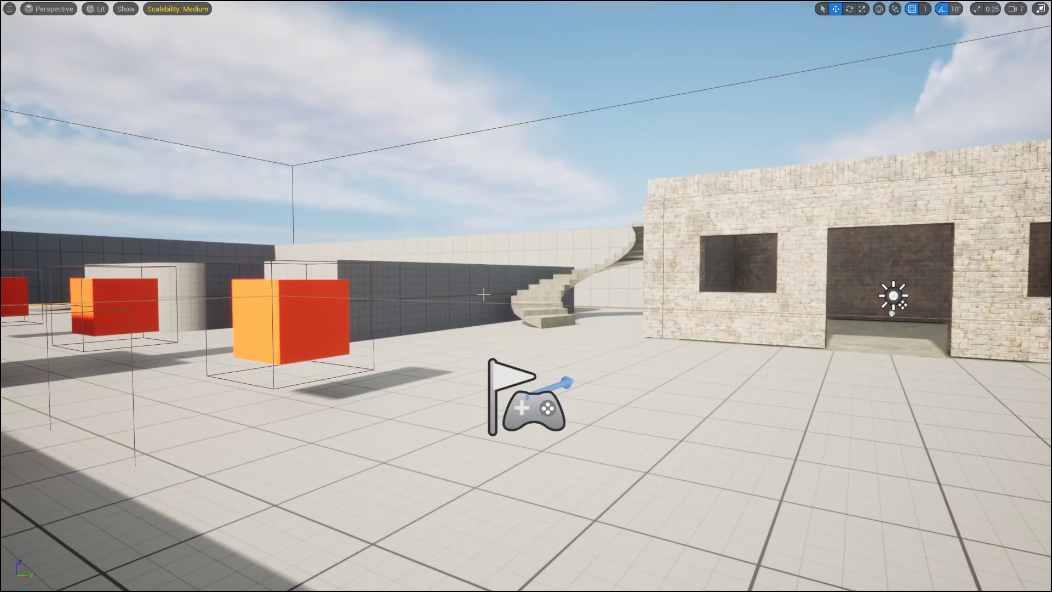
pyautogui.press('w')
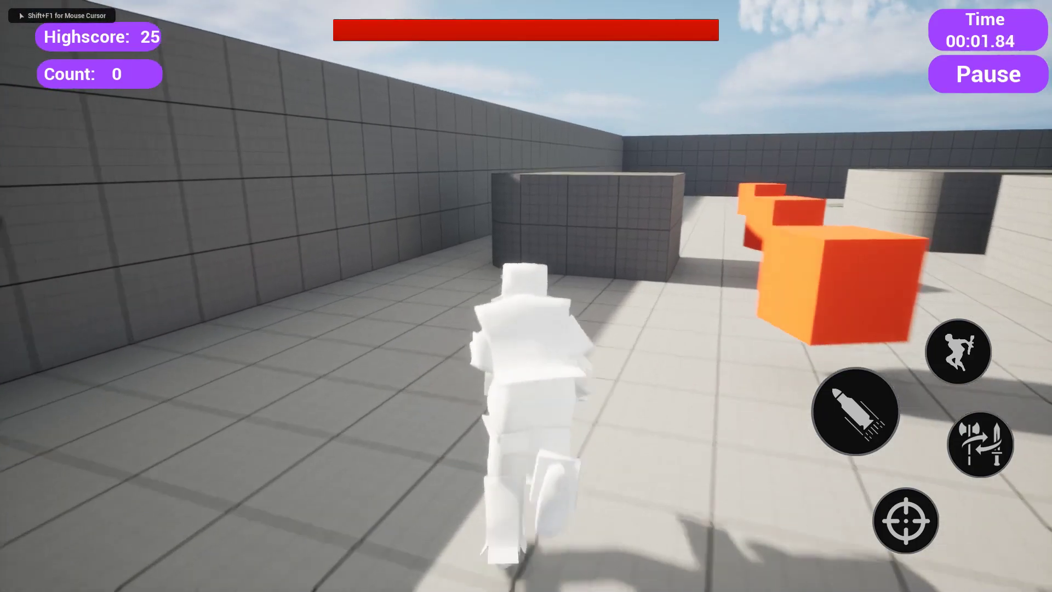
pyautogui.press('s')
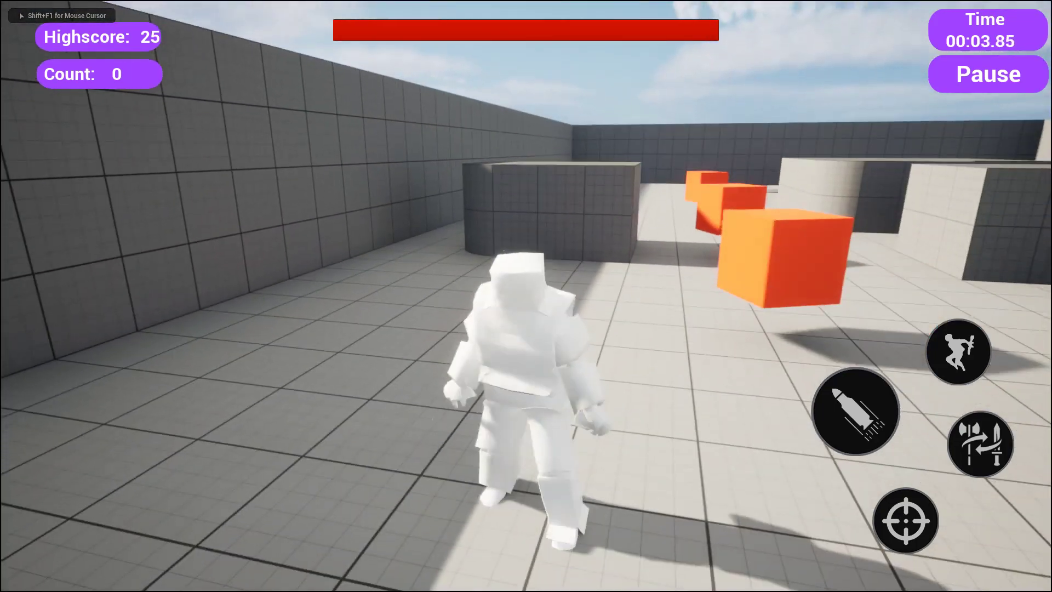
pyautogui.press('space')
pyautogui.press('space')
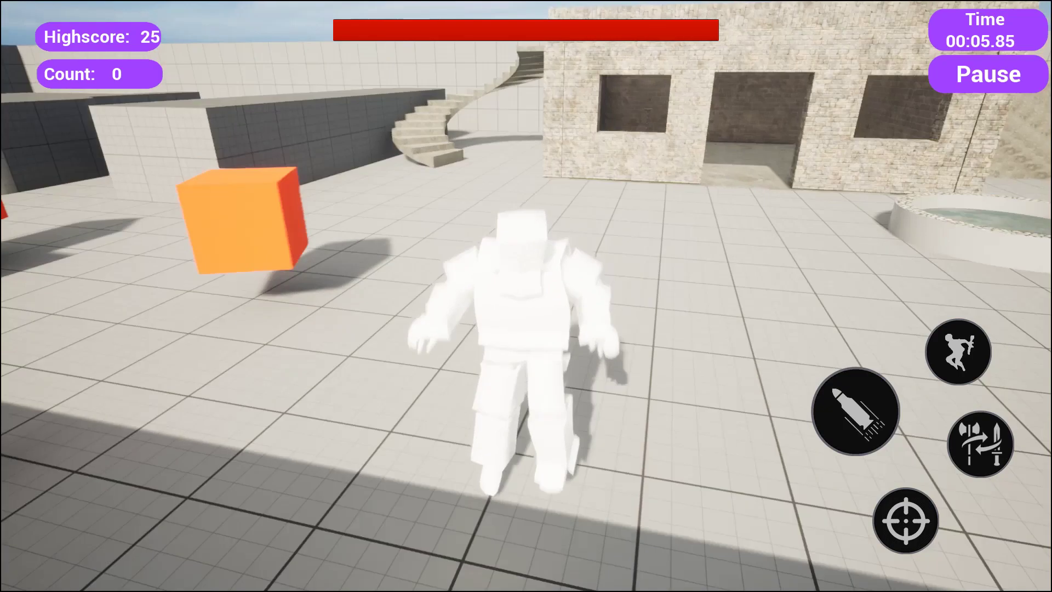
pyautogui.press('s')
pyautogui.press('w')
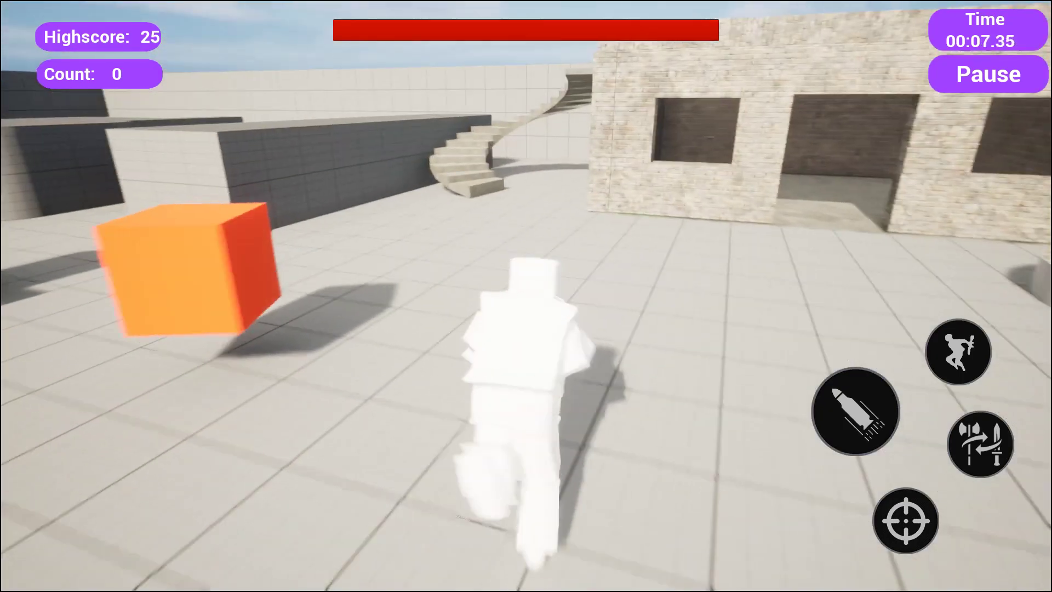
pyautogui.press('s')
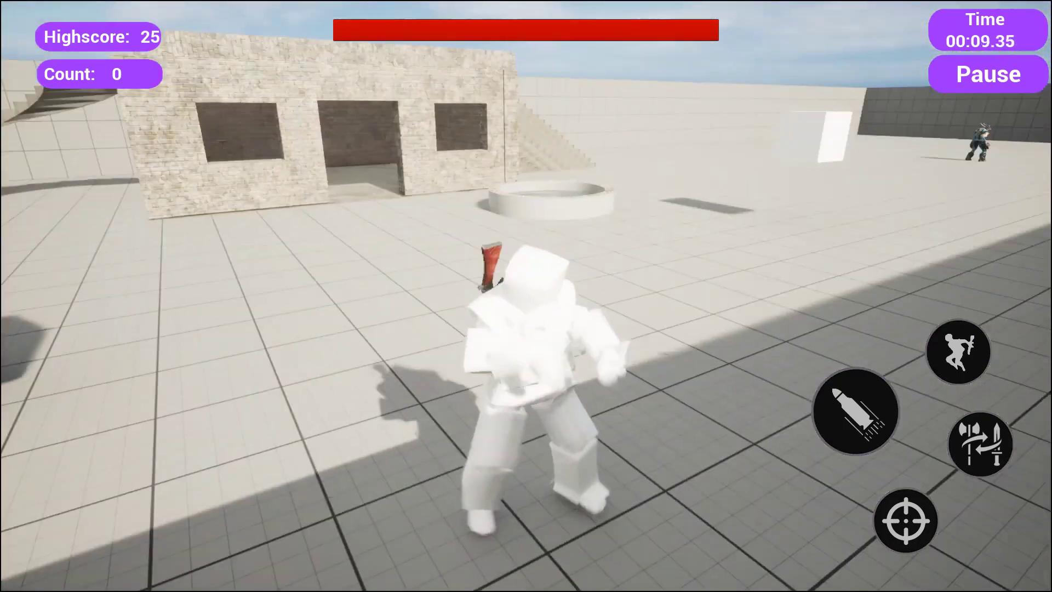
pyautogui.press('w')
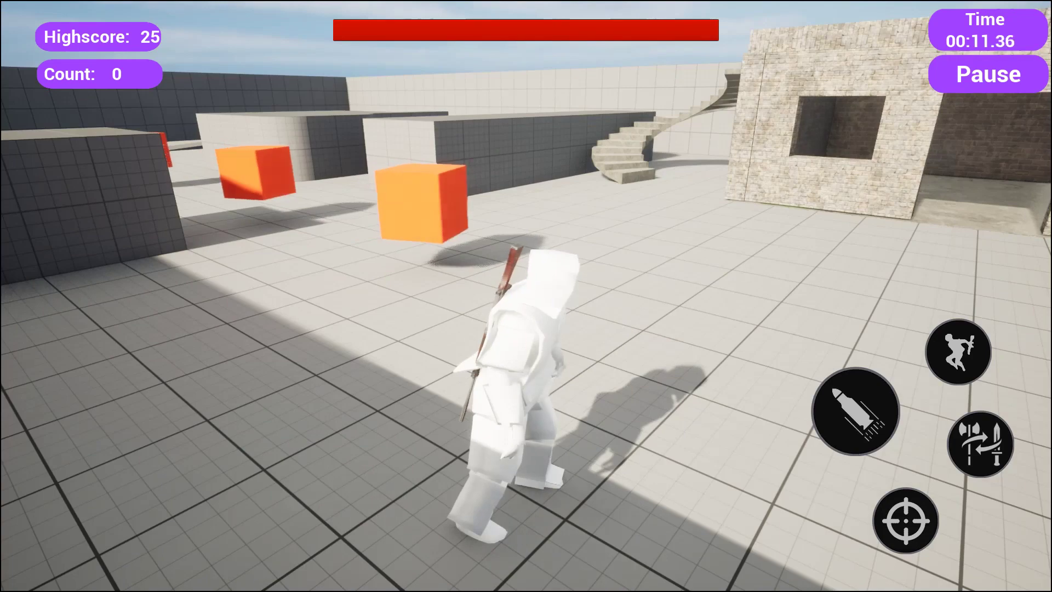
pyautogui.press('w')
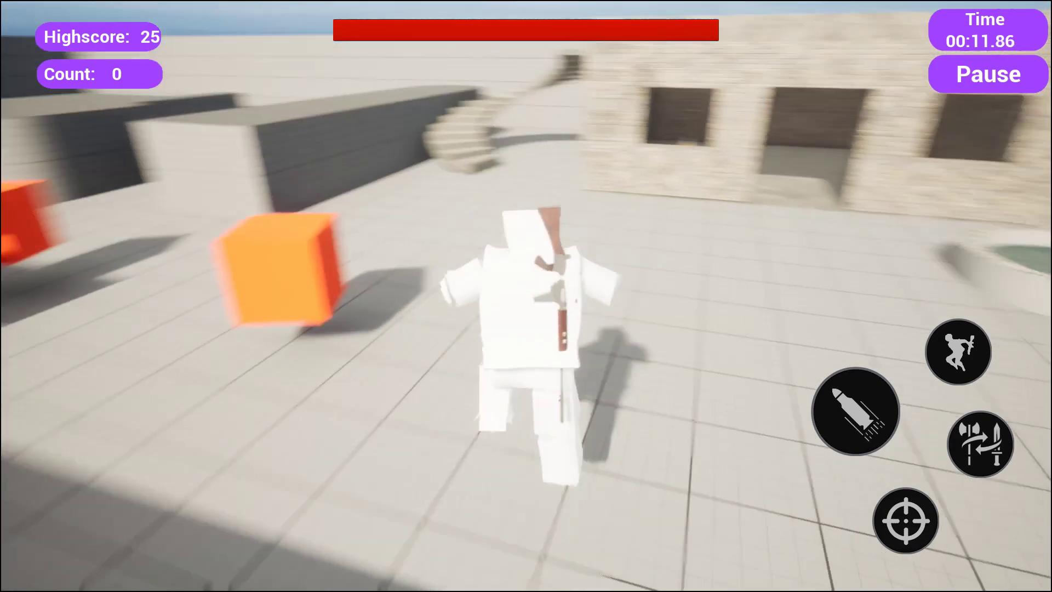
# Test the new character's gun animations by running, aiming and shooting at the enemies.
pyautogui.press('w')
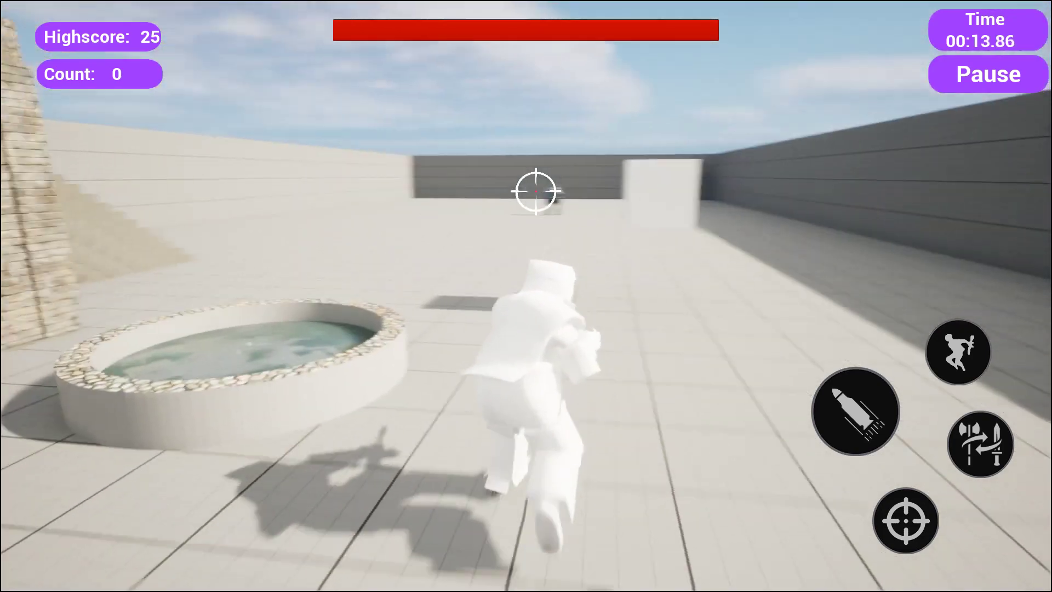
pyautogui.press('w')
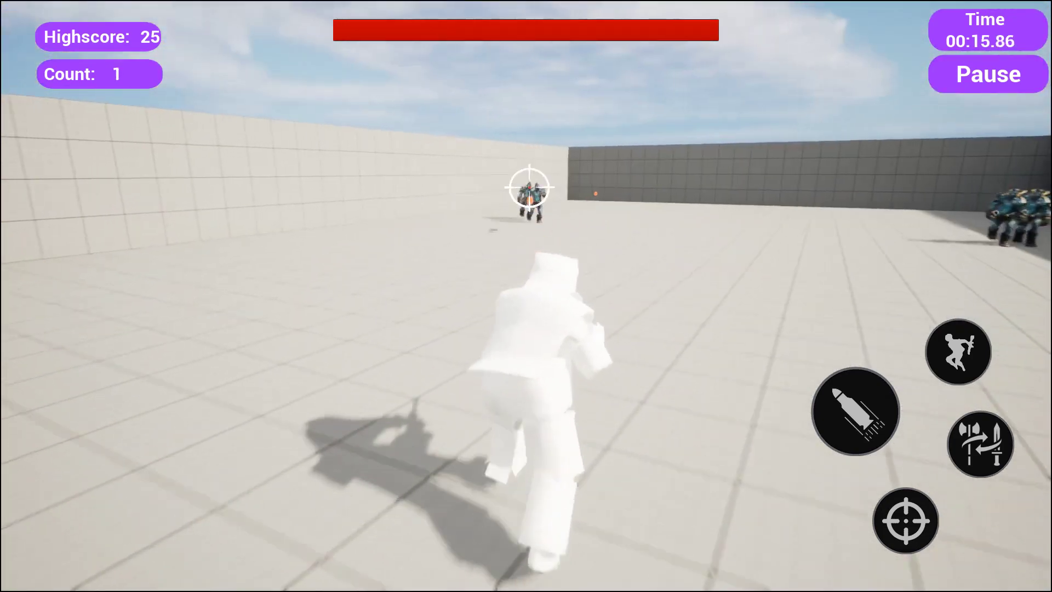
pyautogui.press('w')
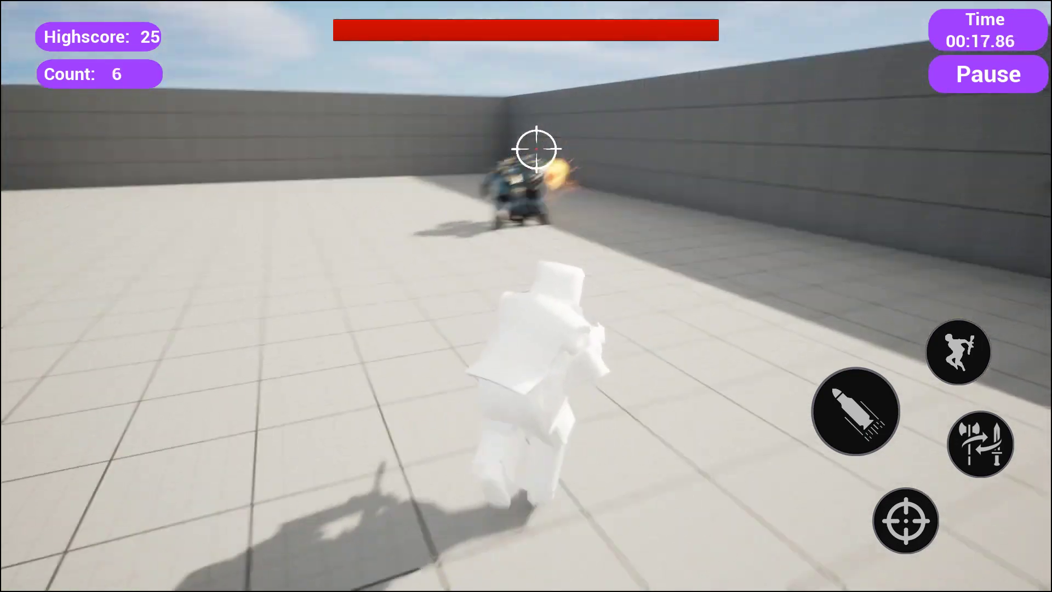
pyautogui.press('w')
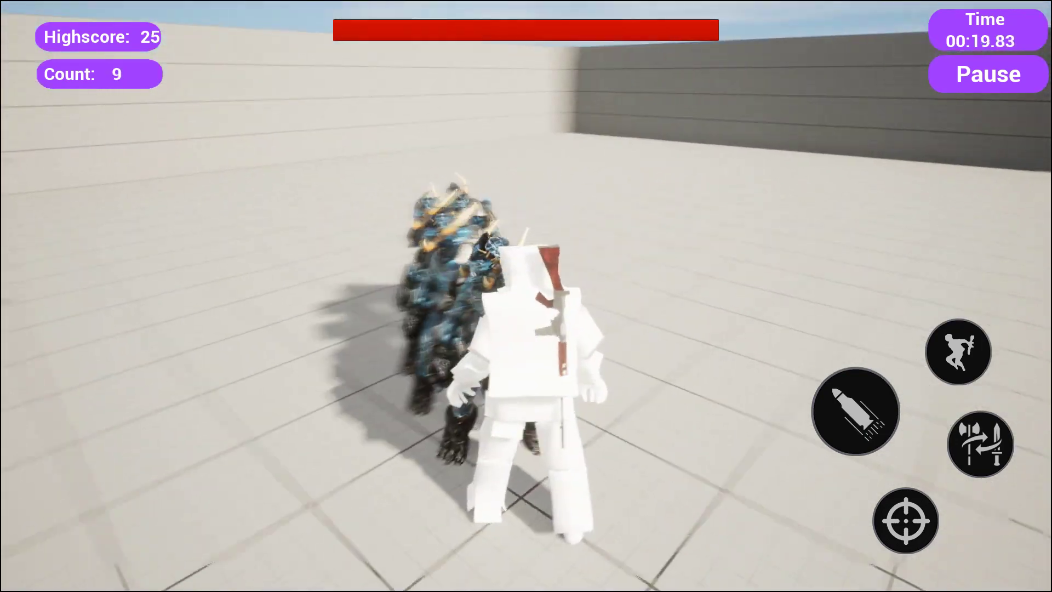